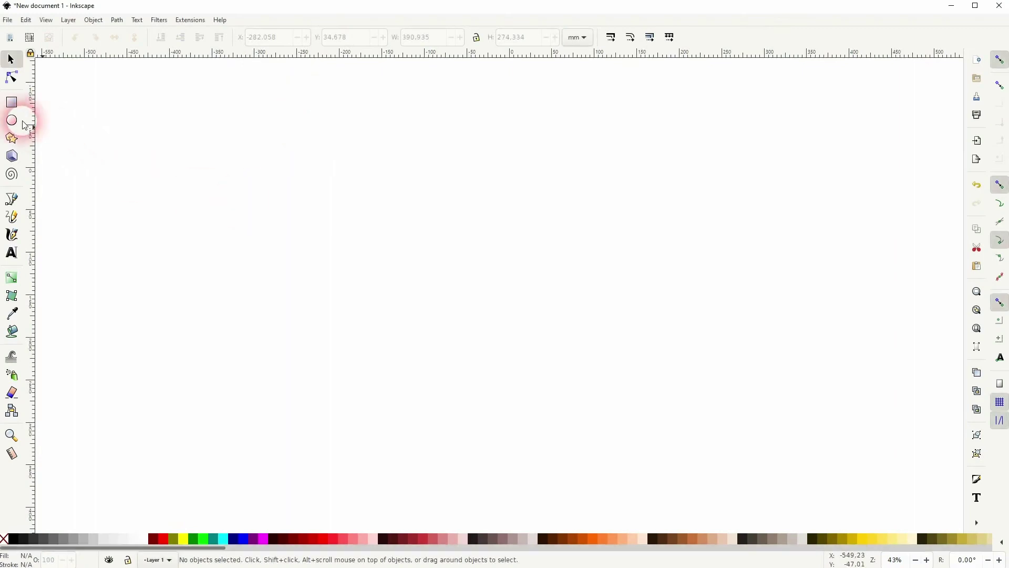
Draw a large circle and a duplicate shifted right so the two overlap.
click(12, 120)
drag(235, 180, 493, 411)
click(12, 59)
key(ctrl+d)
drag(318, 280, 424, 268)
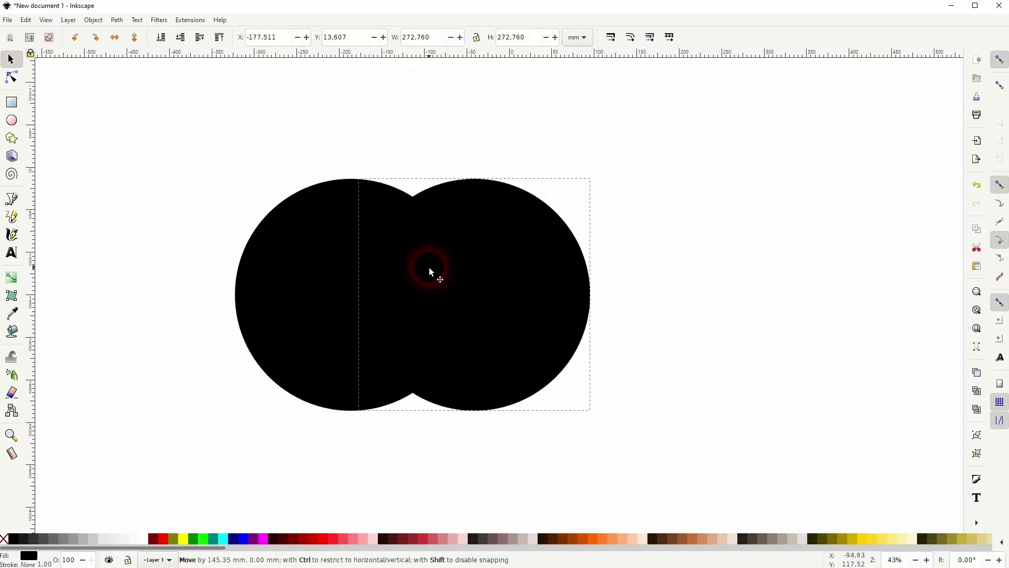
drag(173, 444, 611, 173)
Give both circles a black outline with no fill, nudging the right circle slightly left.
shift+click(12, 539)
click(4, 539)
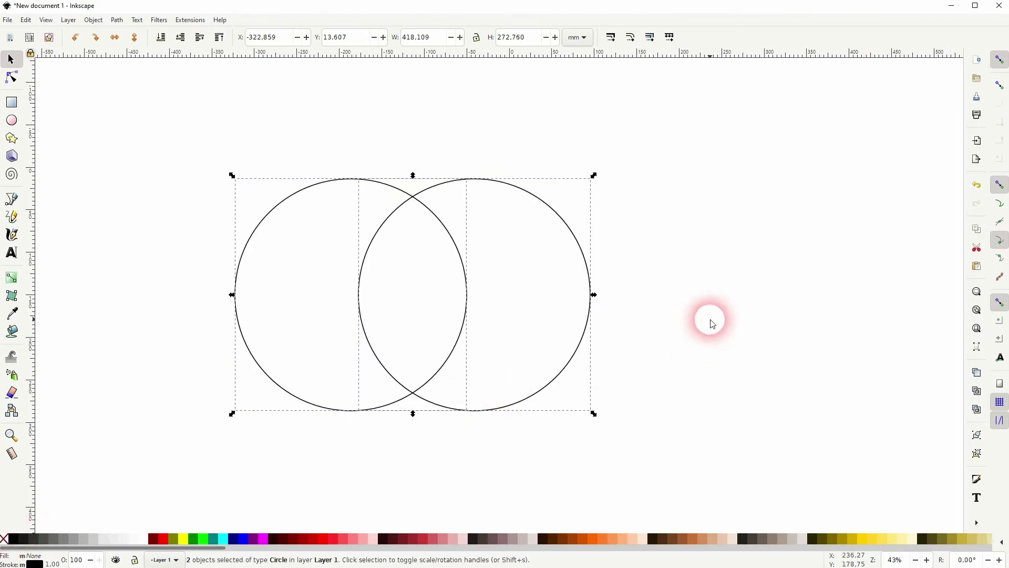
click(598, 304)
drag(594, 300, 576, 294)
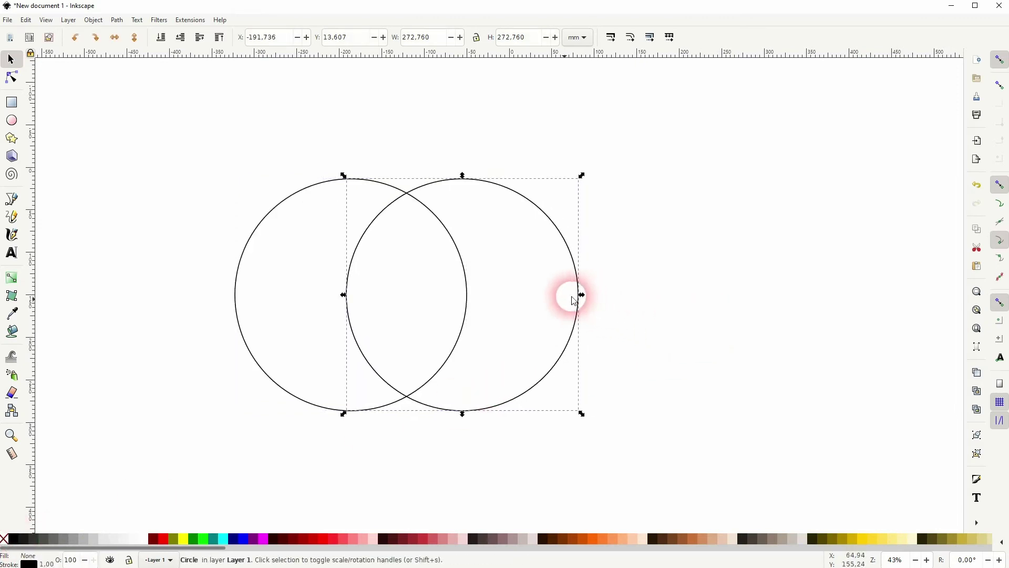
Intersect the two circles into one lens shape and widen it slightly.
drag(149, 440, 747, 97)
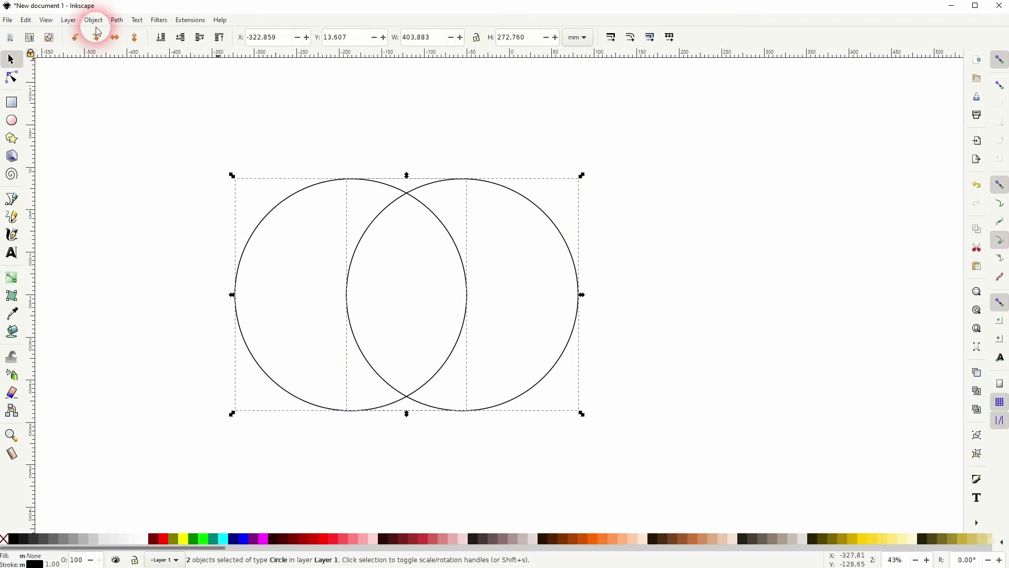
click(116, 20)
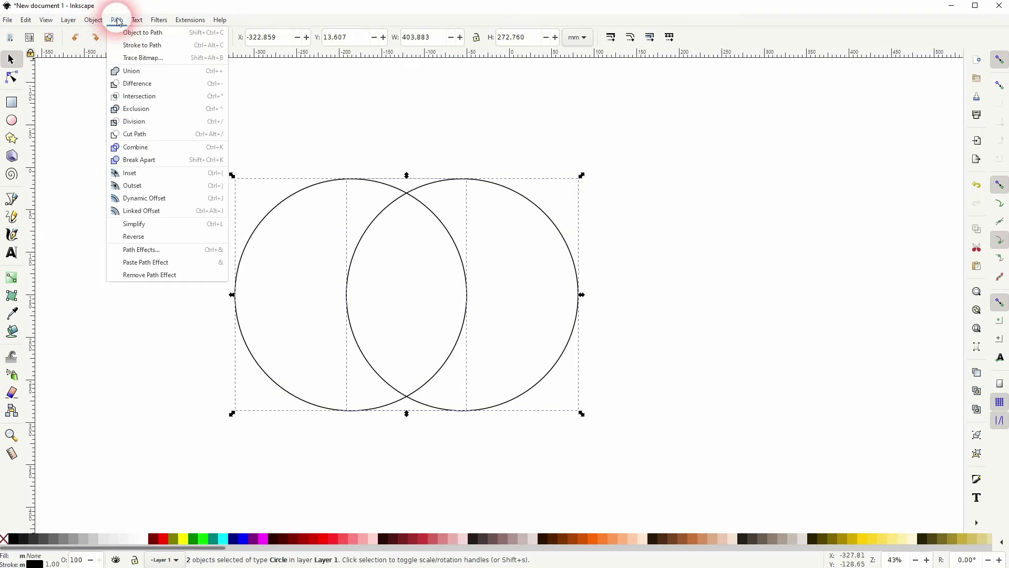
click(138, 97)
drag(469, 294, 496, 295)
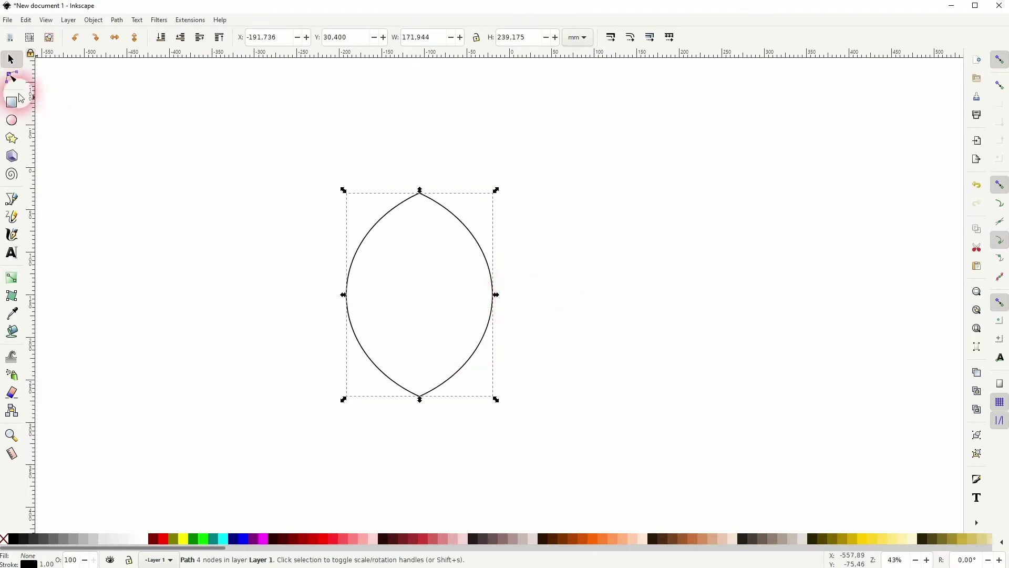
Raise the lens's bottom node and stretch it to about 175.7 × 222.5 mm.
click(11, 77)
drag(420, 398, 420, 377)
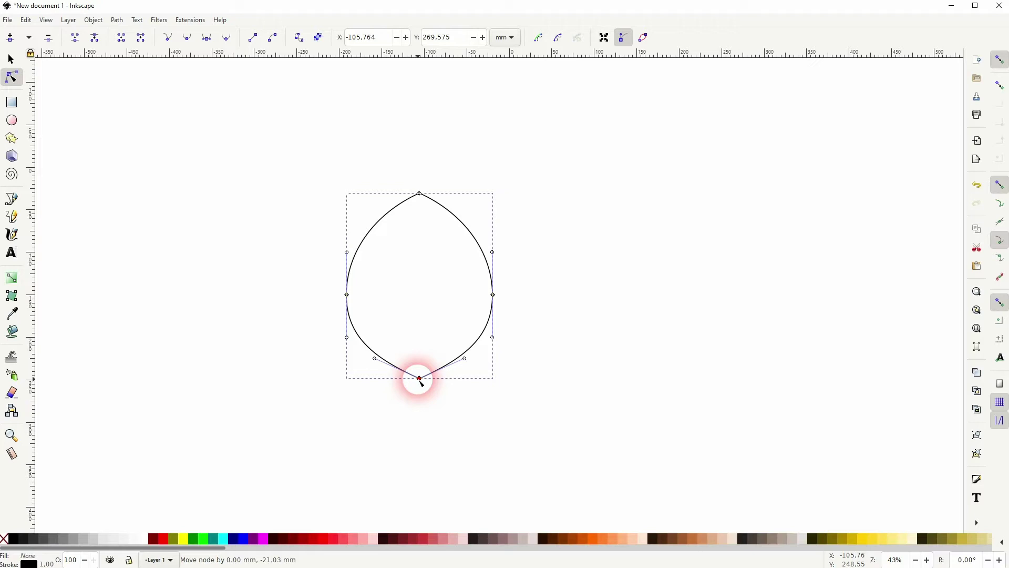
drag(420, 384, 419, 382)
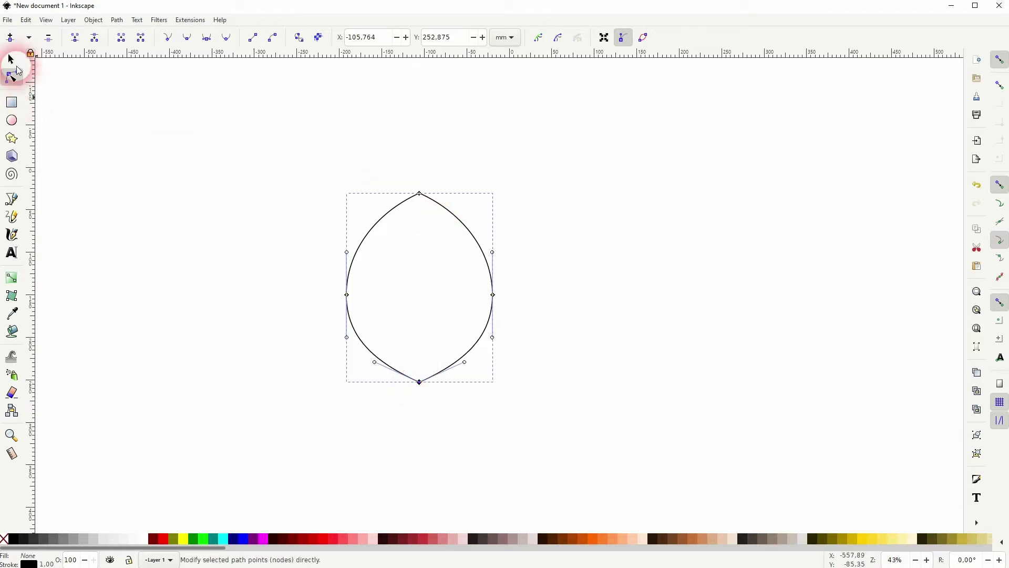
click(11, 59)
drag(497, 287, 502, 292)
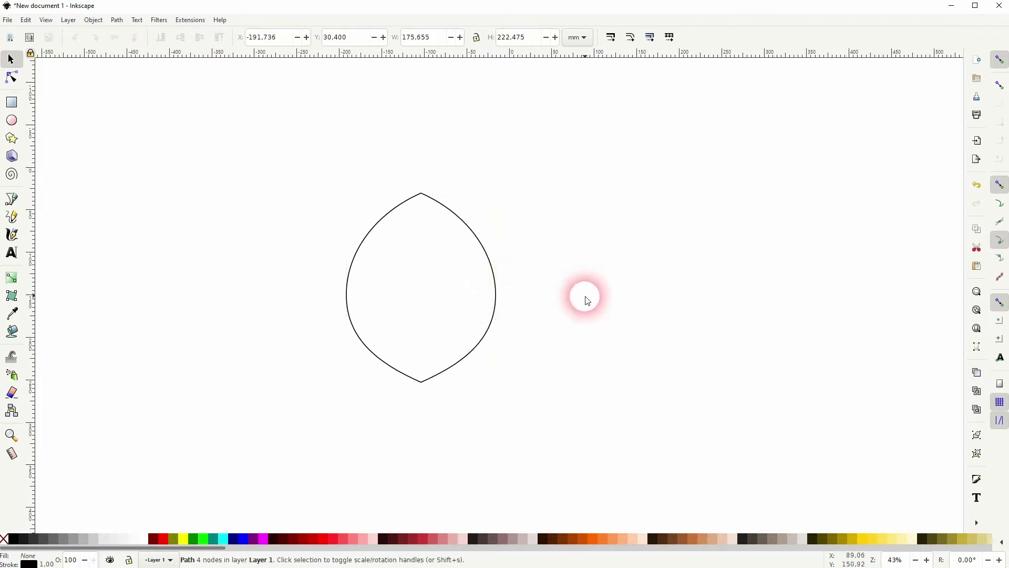
click(588, 301)
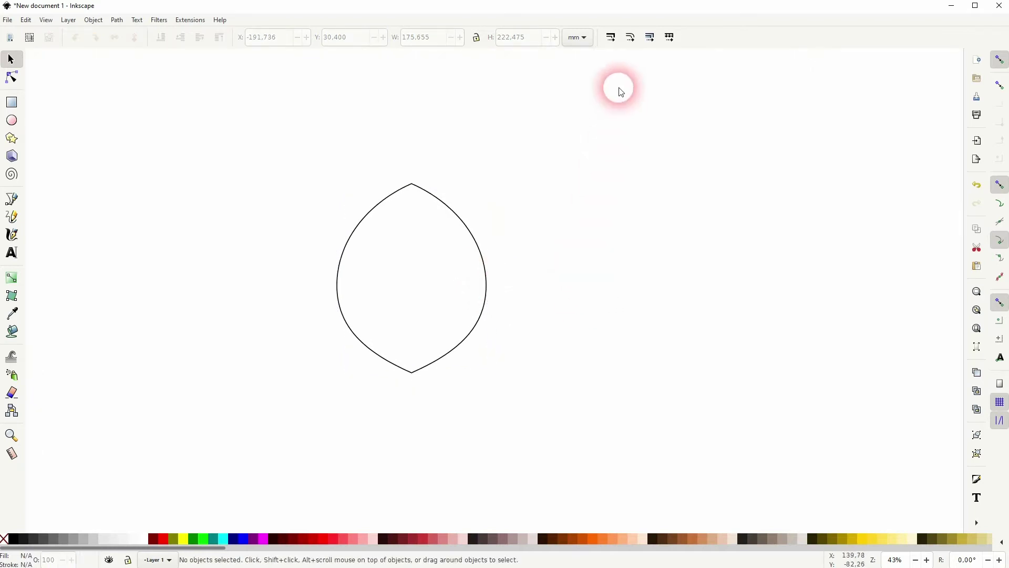
Place a vertical guide through the leaf's tip and draw a straight midrib from tip to base.
drag(32, 230, 421, 388)
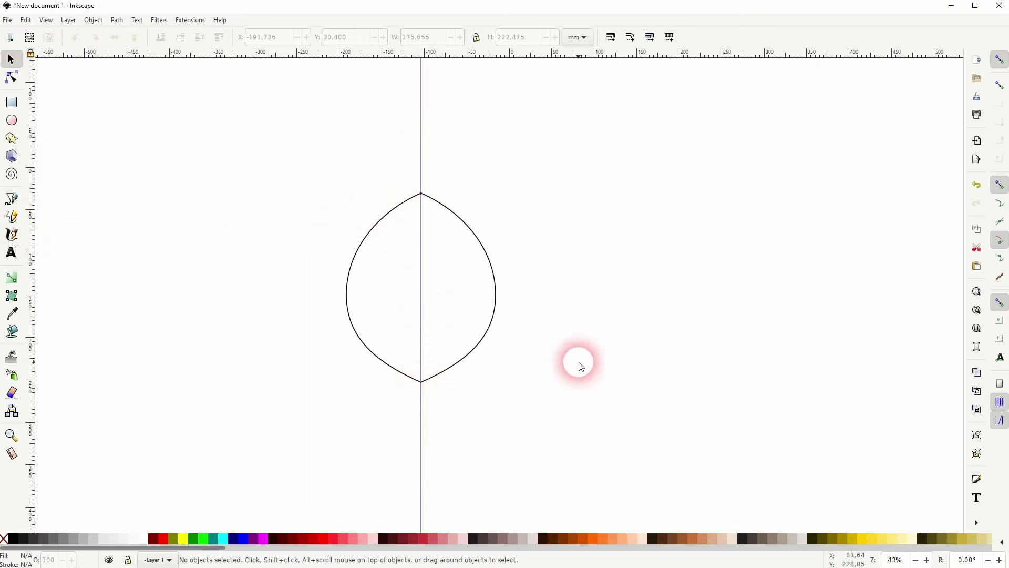
click(12, 199)
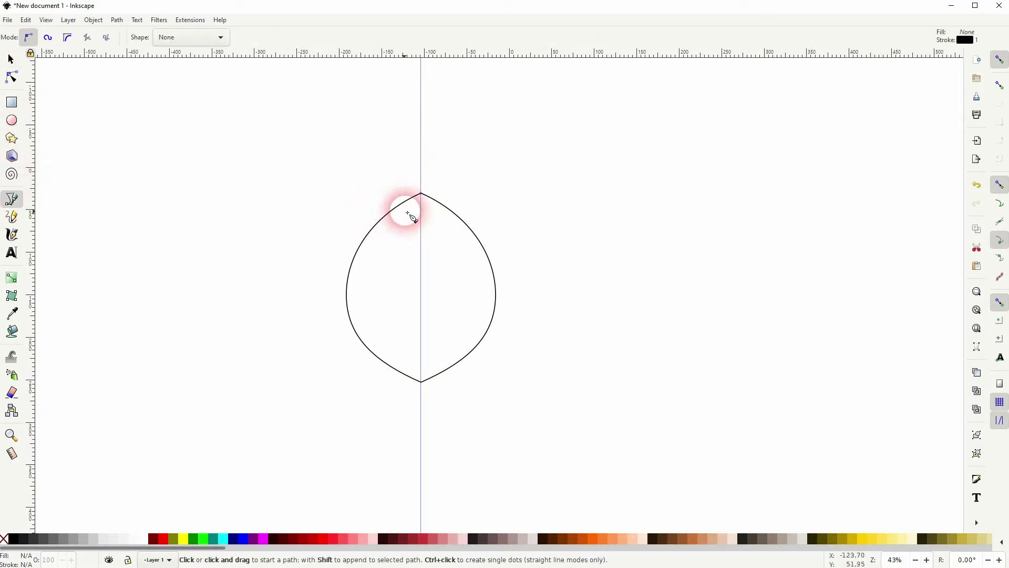
click(421, 194)
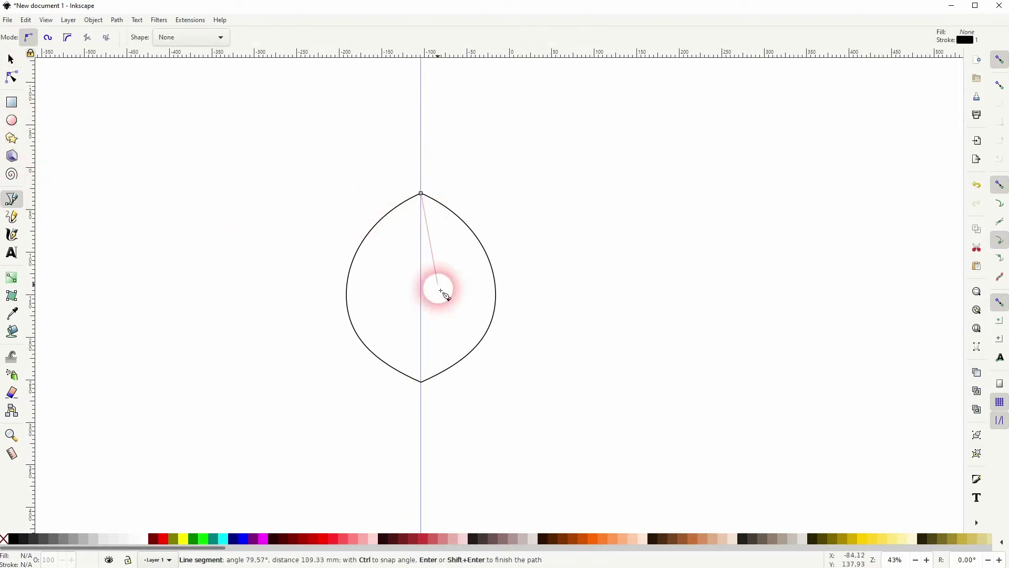
click(421, 383)
key(s)
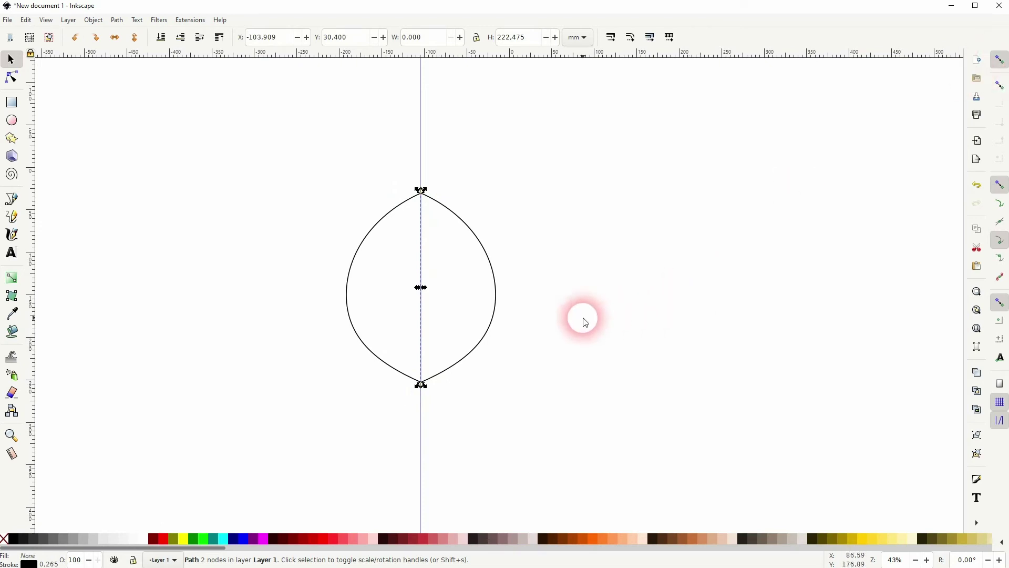
click(437, 251)
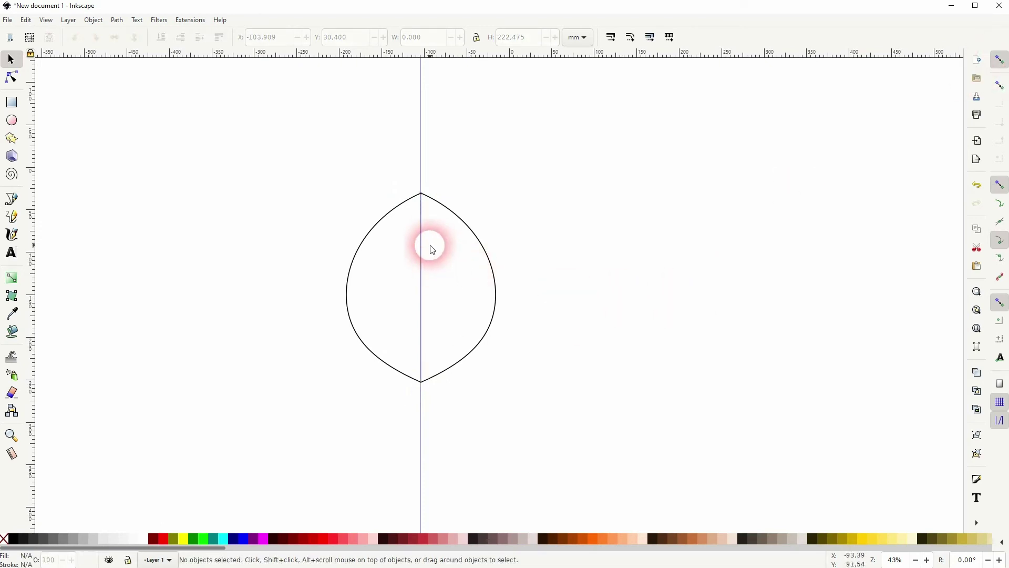
key(b)
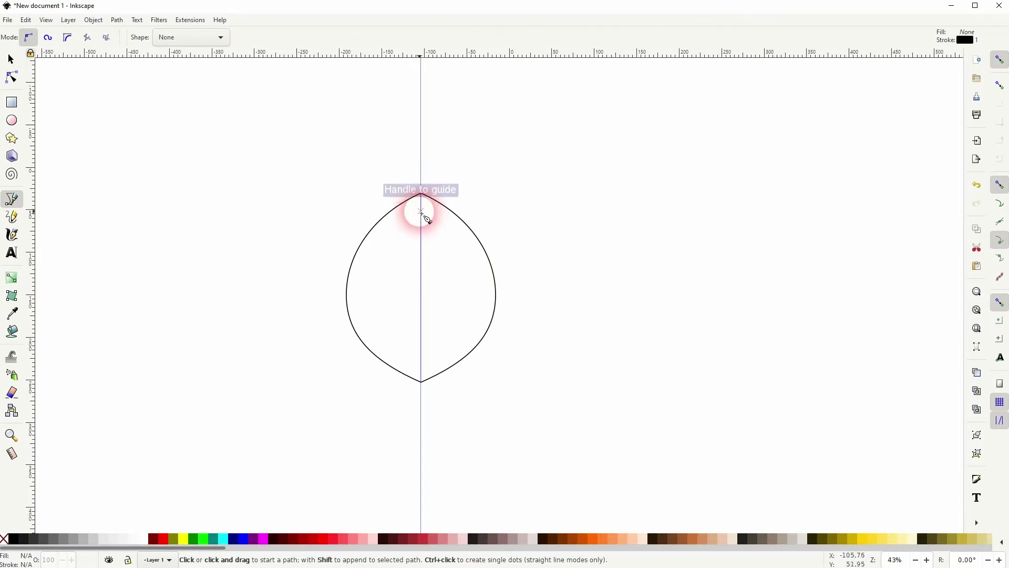
Draw a diagonal vein from the midrib near the tip, plus a mirrored copy on the left.
click(421, 211)
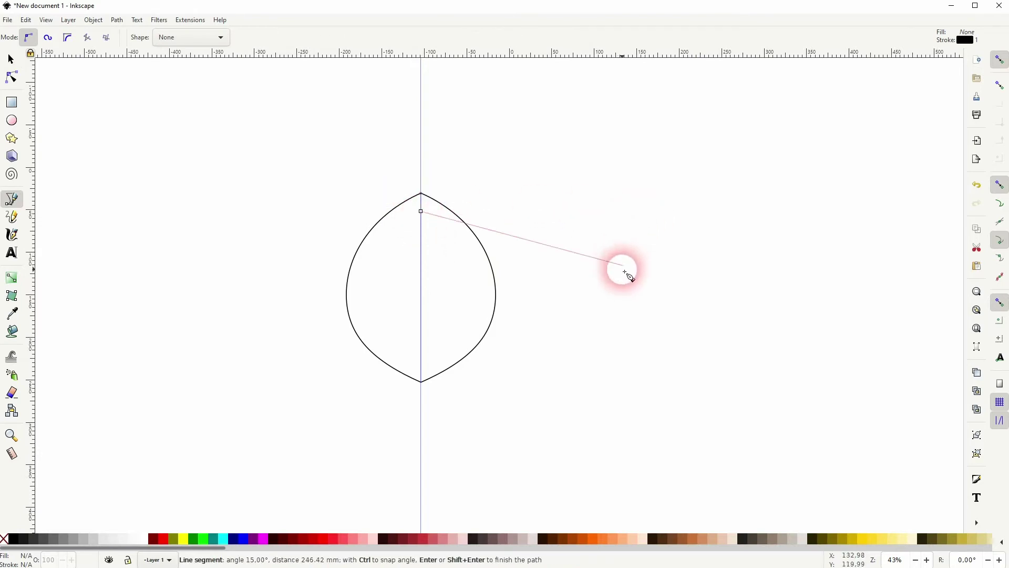
click(587, 256)
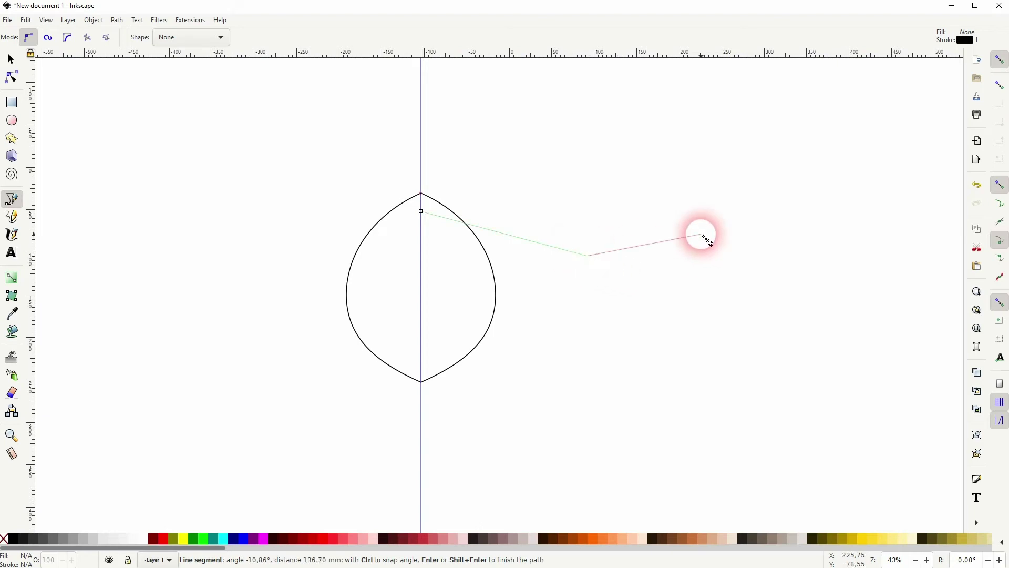
key(Return)
key(s)
key(ctrl+d)
drag(552, 243, 354, 238)
click(113, 45)
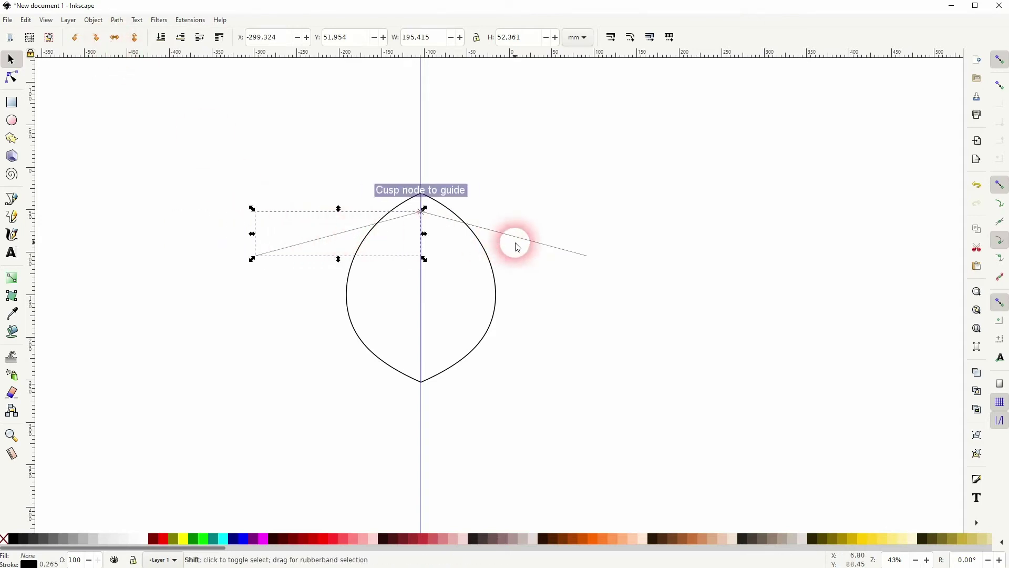
Move the vein pair down, duplicate it into stacked pairs to the base, and select all veins.
shift+click(528, 242)
drag(526, 241, 523, 373)
key(ctrl+d)
key(ctrl+d)
key(ctrl+d)
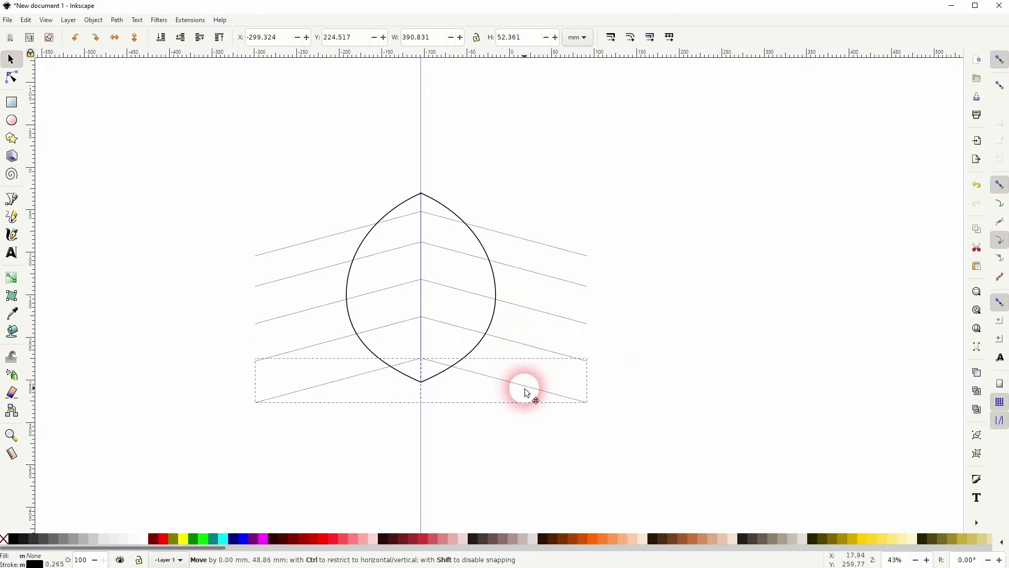
drag(528, 393, 527, 393)
drag(182, 438, 660, 203)
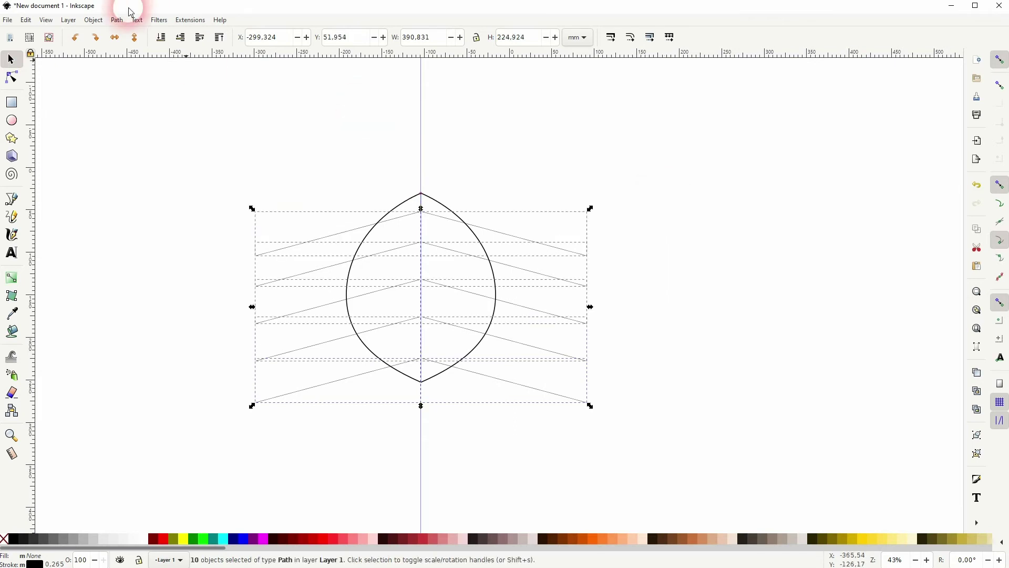
Distribute the ten vein lines evenly from top to bottom with Align and Distribute.
click(95, 20)
click(113, 341)
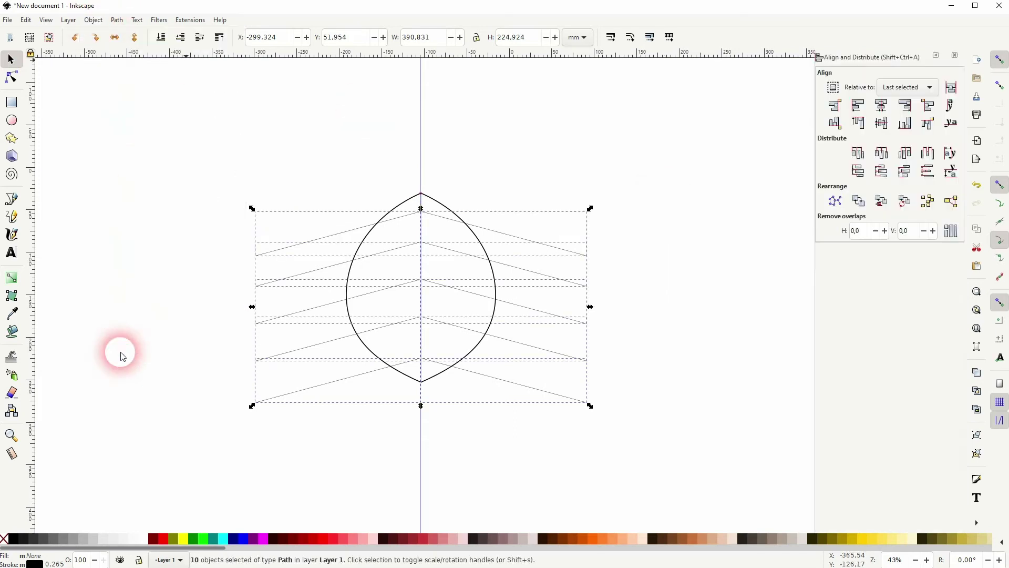
click(885, 174)
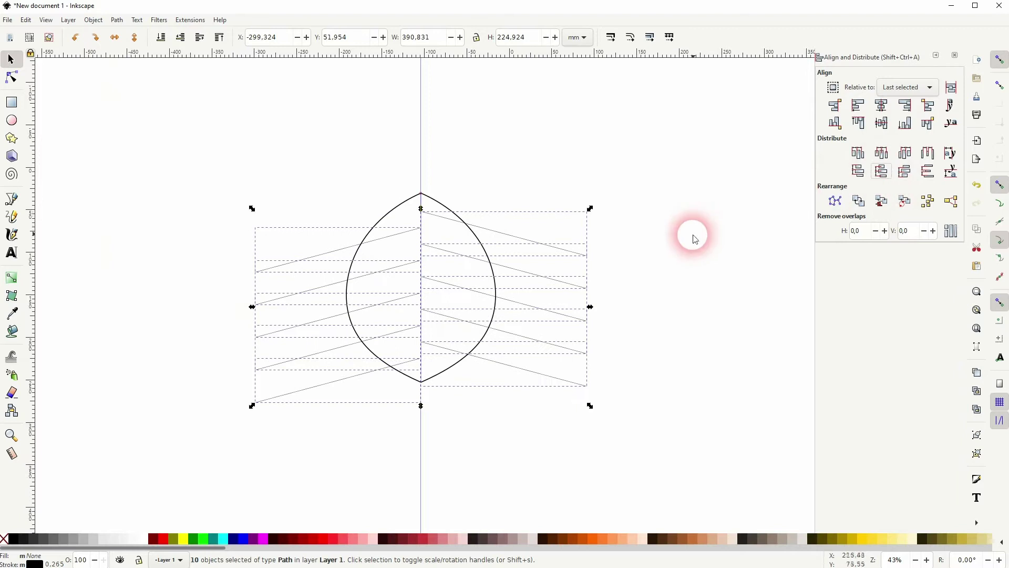
click(650, 275)
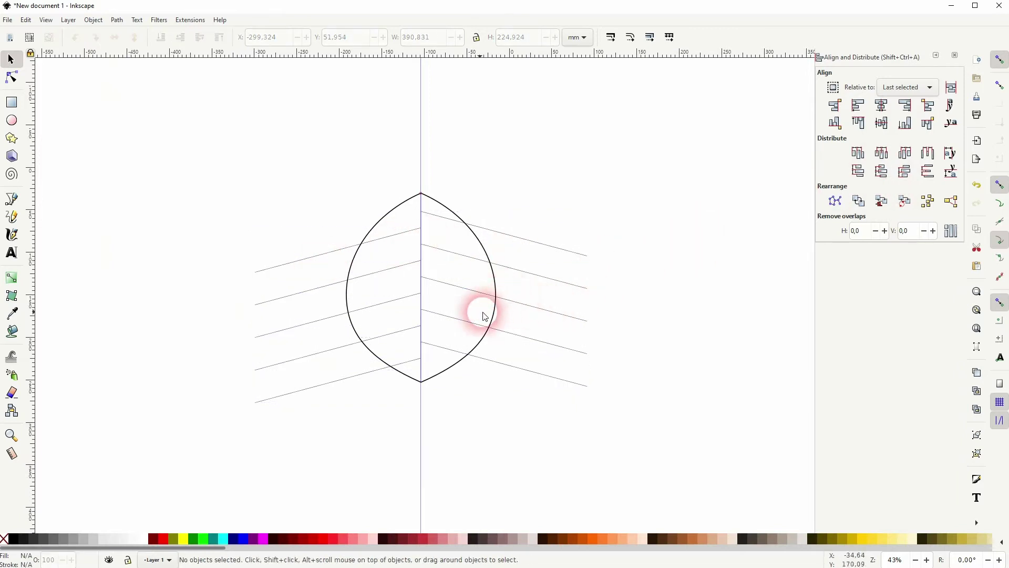
Undo that spacing and delete the four lower vein pairs.
key(ctrl+z)
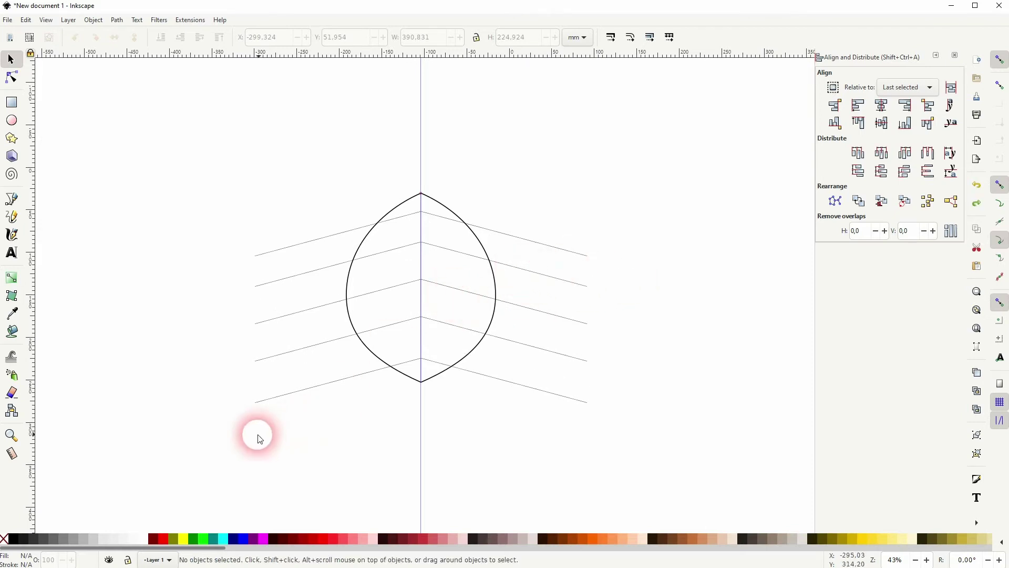
drag(188, 438, 672, 240)
key(Delete)
Combine the left and right diagonal lines into one chevron path.
click(492, 233)
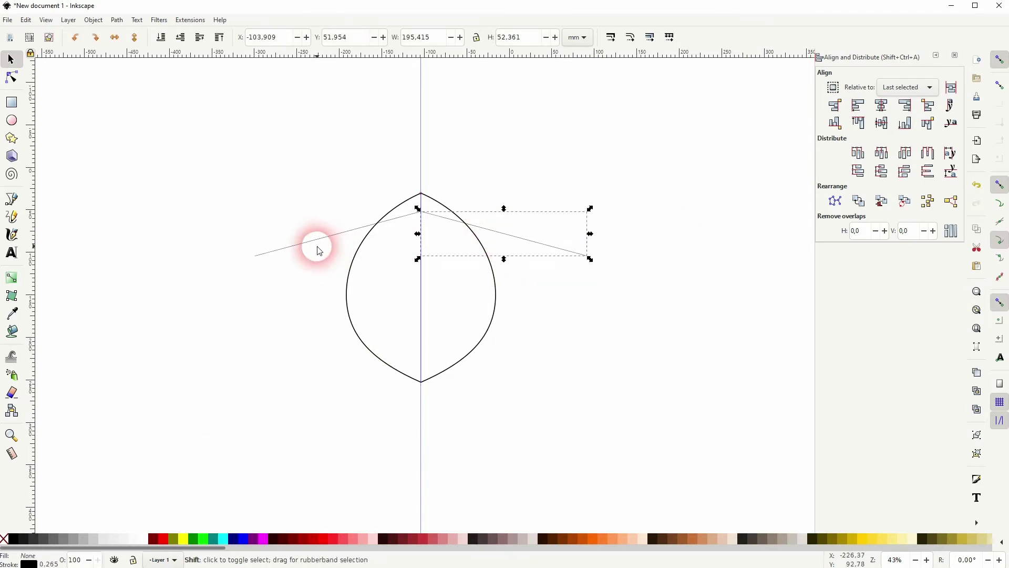
shift+click(309, 242)
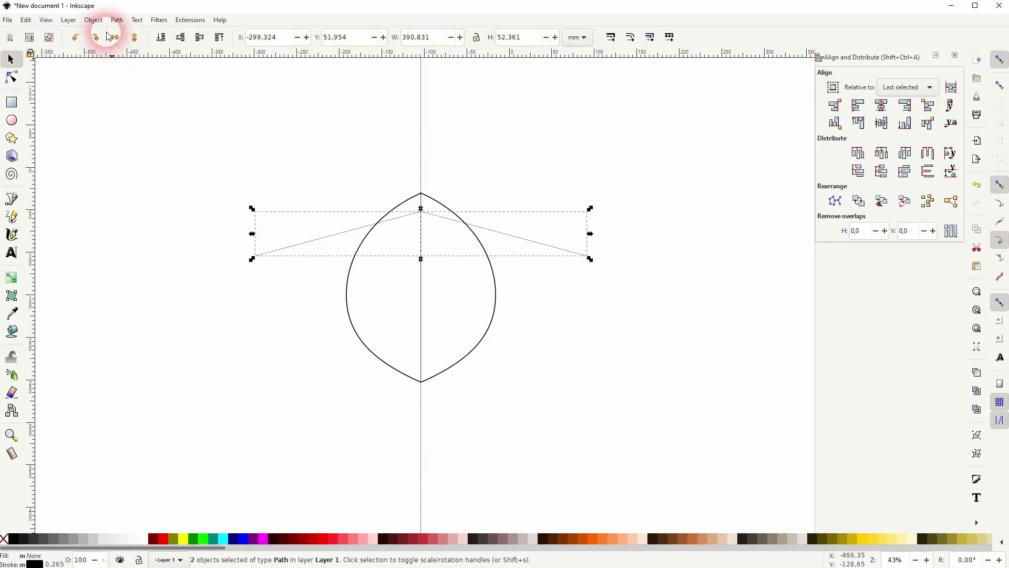
click(117, 20)
click(136, 147)
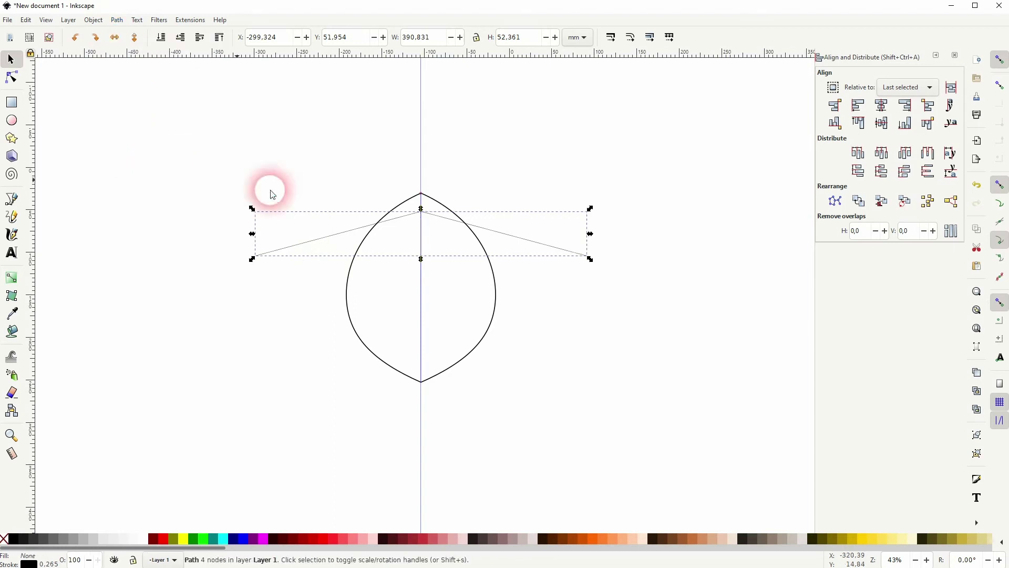
Duplicate the chevron down the leaf and distribute the five copies evenly vertically.
drag(489, 230, 516, 377)
key(ctrl+d)
key(ctrl+d)
drag(172, 427, 704, 217)
click(911, 160)
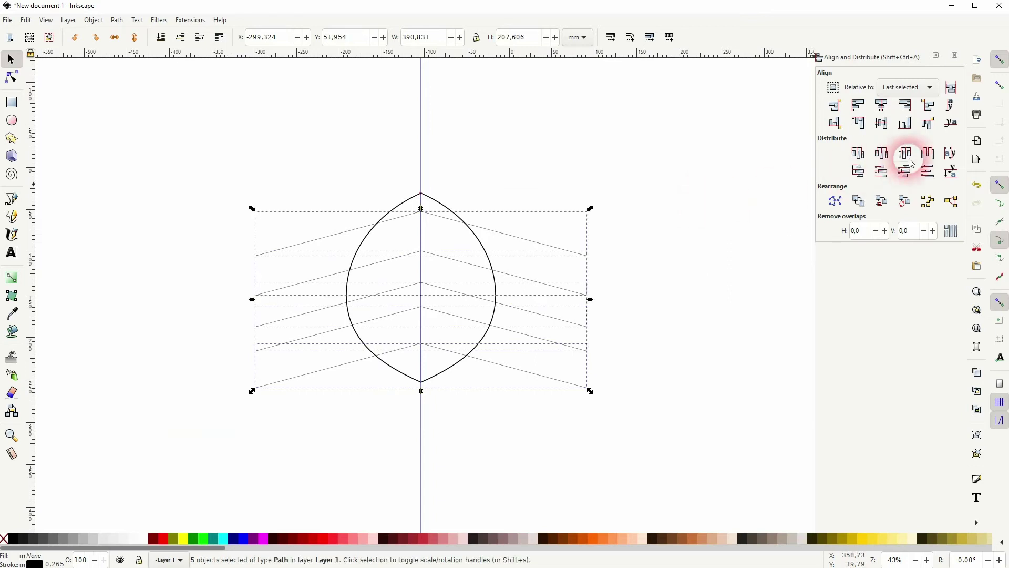
click(889, 175)
click(692, 273)
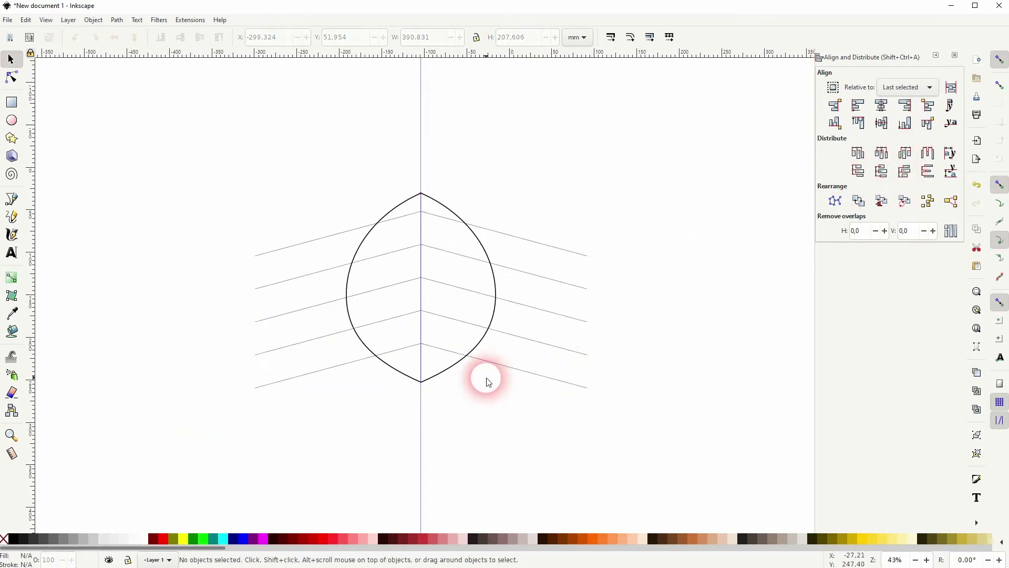
Move all five chevrons down about 9.3 mm so the top point snaps to the guide.
drag(204, 422, 677, 197)
drag(525, 241, 525, 250)
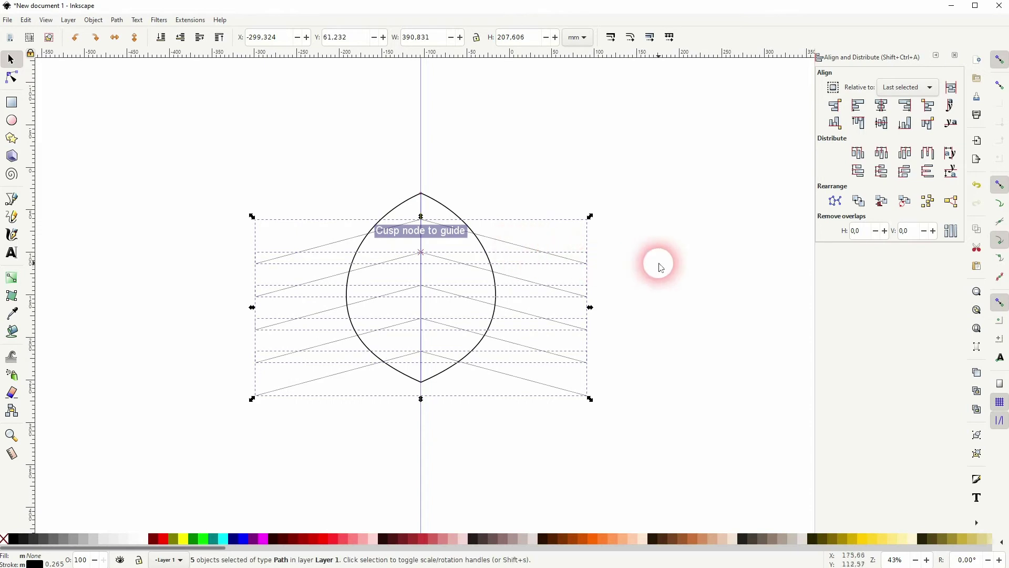
click(661, 266)
Close Align and Distribute, reselect the five chevrons, and show the Fill and Stroke stroke style settings.
click(957, 55)
click(583, 296)
drag(151, 430, 701, 213)
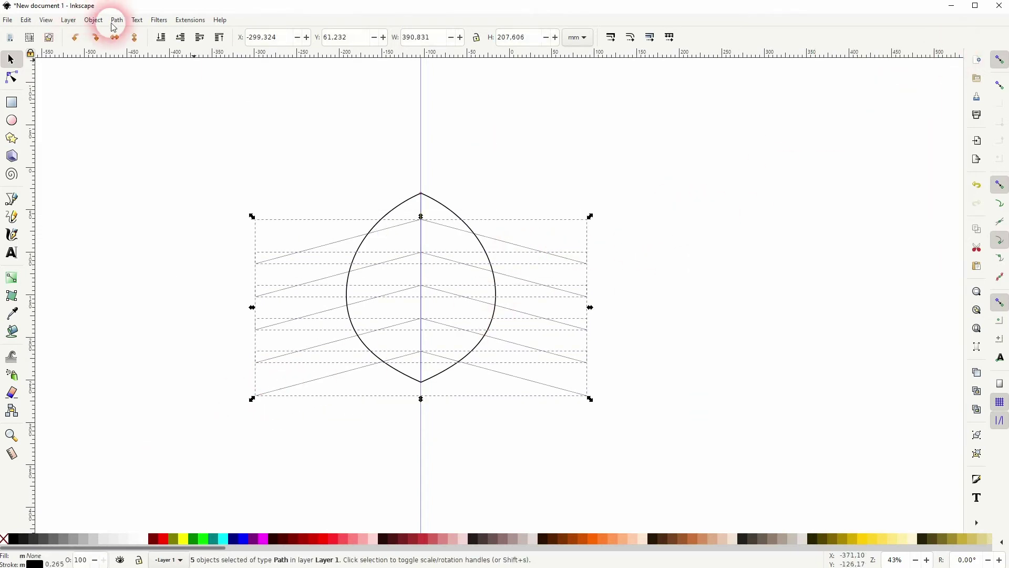
click(94, 20)
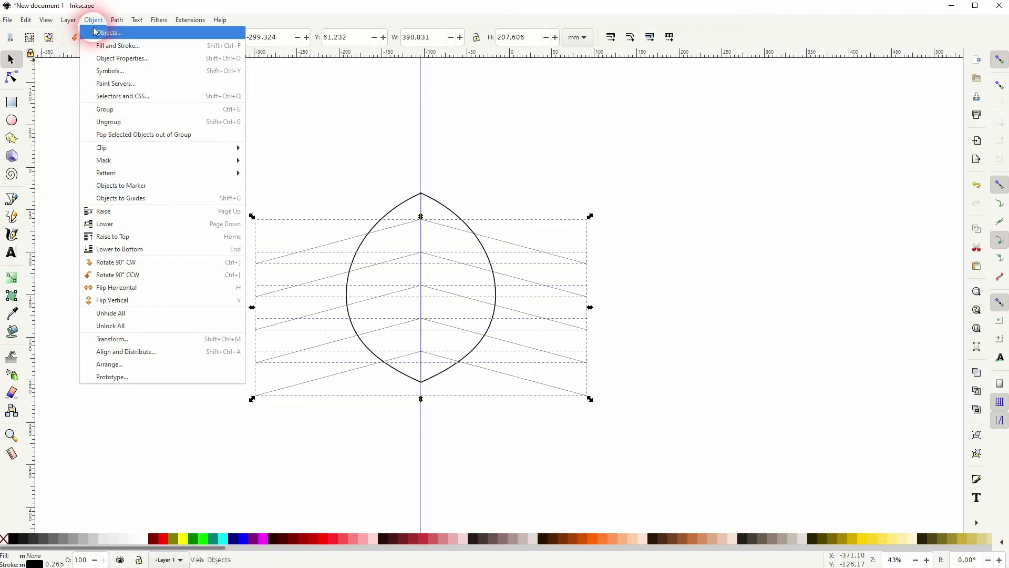
click(118, 46)
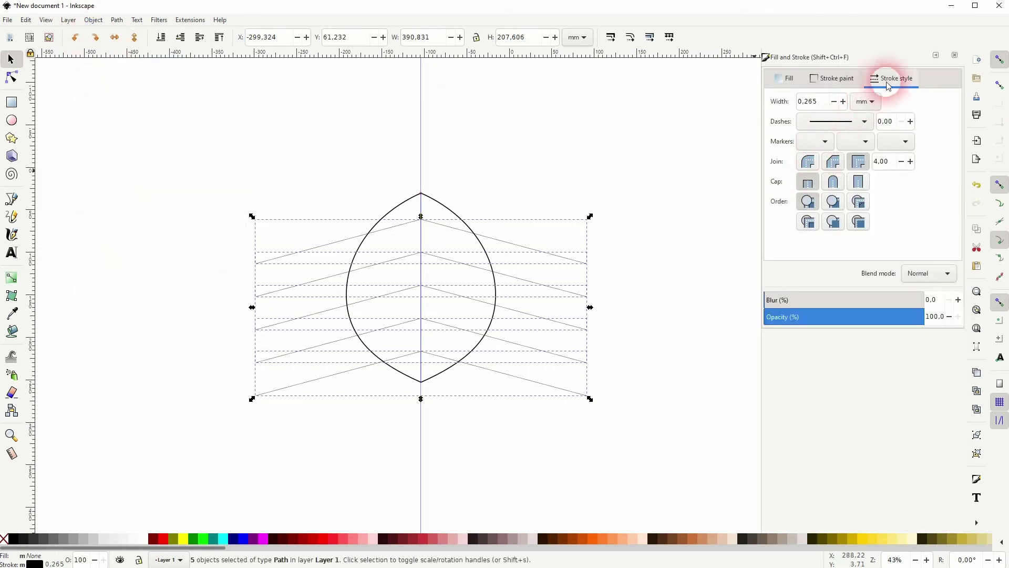
Give the five chevrons a 10 mm stroke width with round caps.
drag(818, 101, 783, 112)
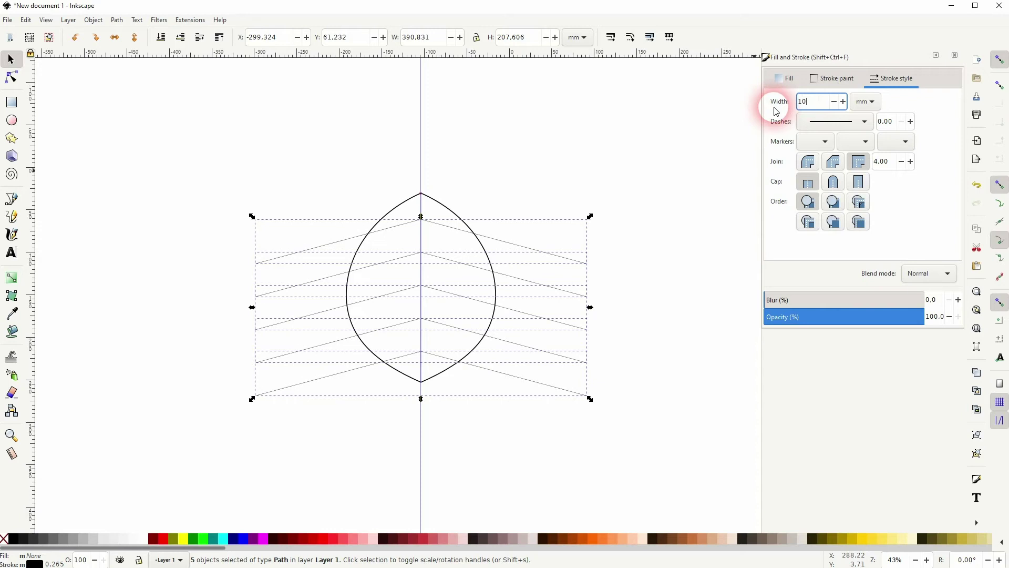
text(10)
key(Return)
click(833, 183)
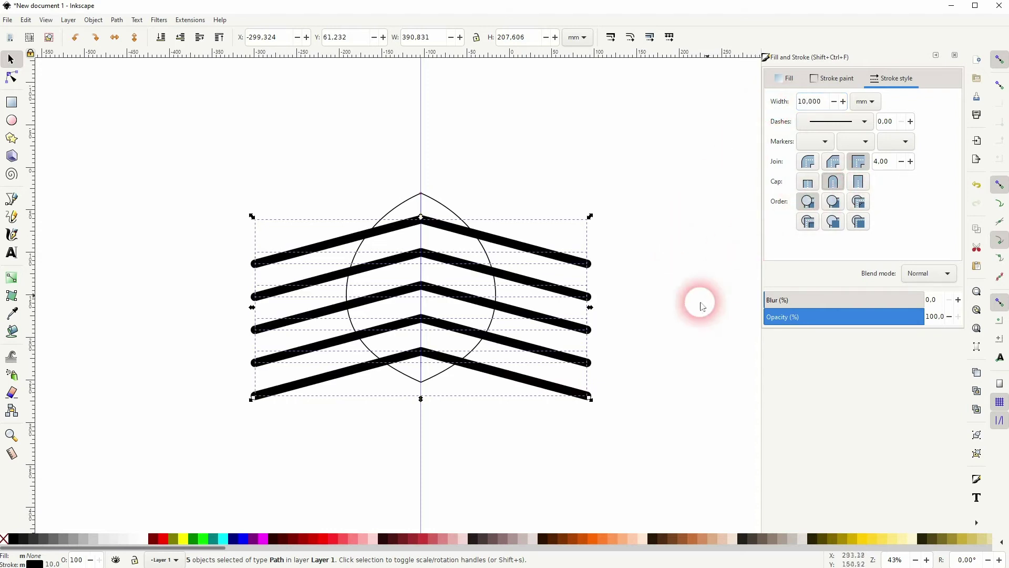
click(580, 273)
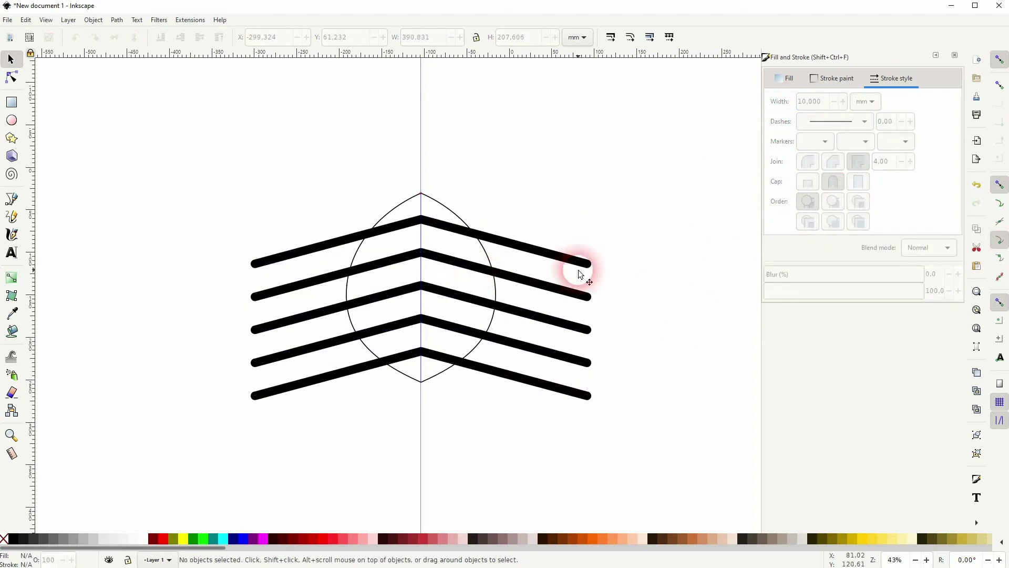
Try a different join and square cap on the second chevron, then restore its round cap.
click(428, 256)
click(836, 163)
click(816, 187)
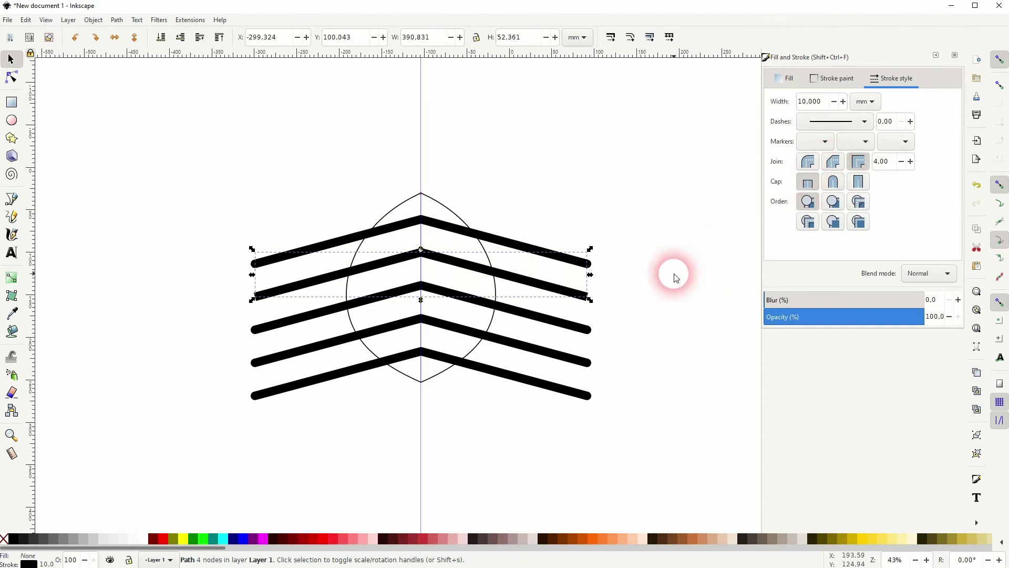
click(441, 266)
scroll(425, 259, up, 4)
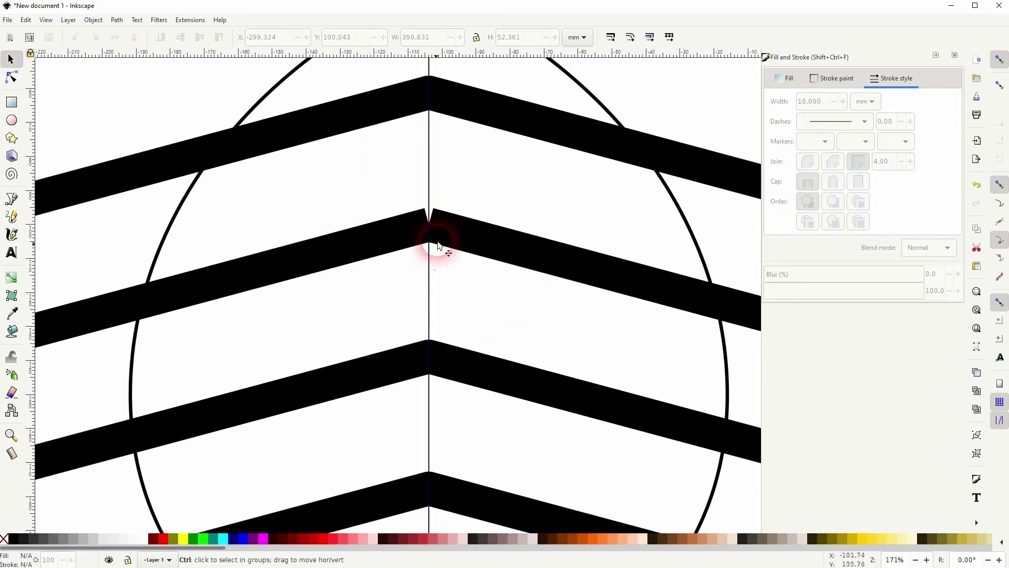
click(378, 252)
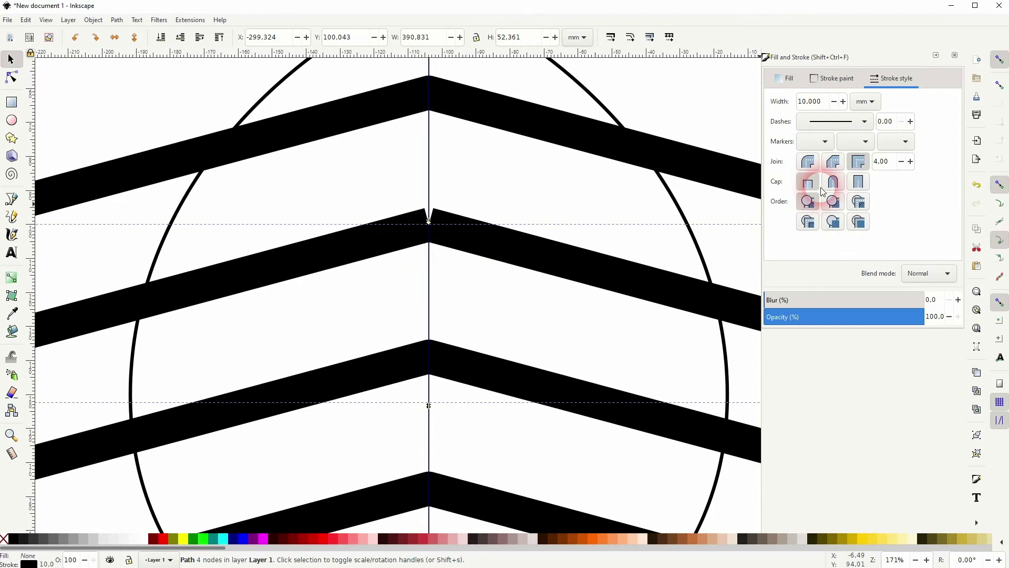
click(837, 188)
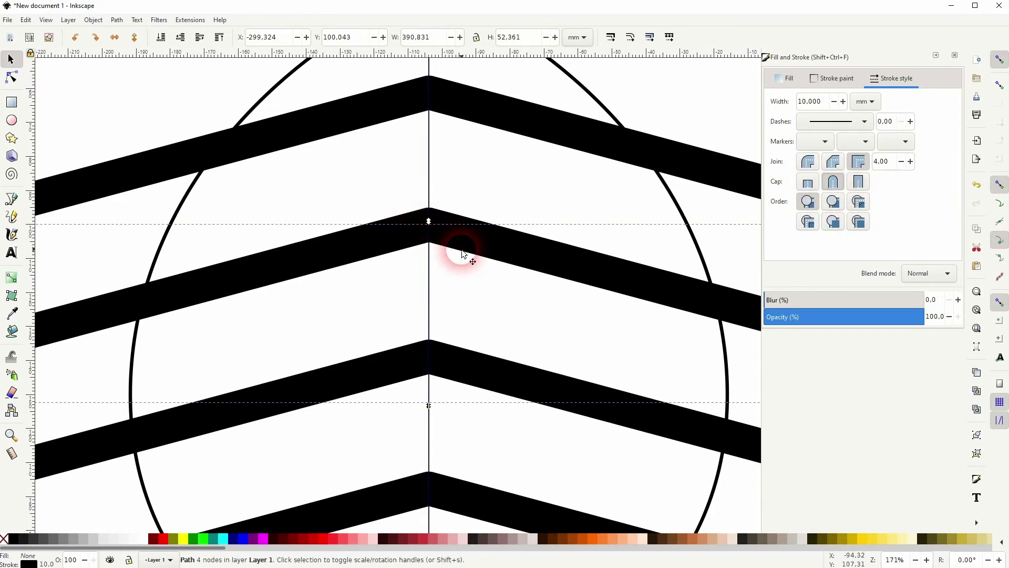
scroll(463, 254, down, 3)
click(462, 174)
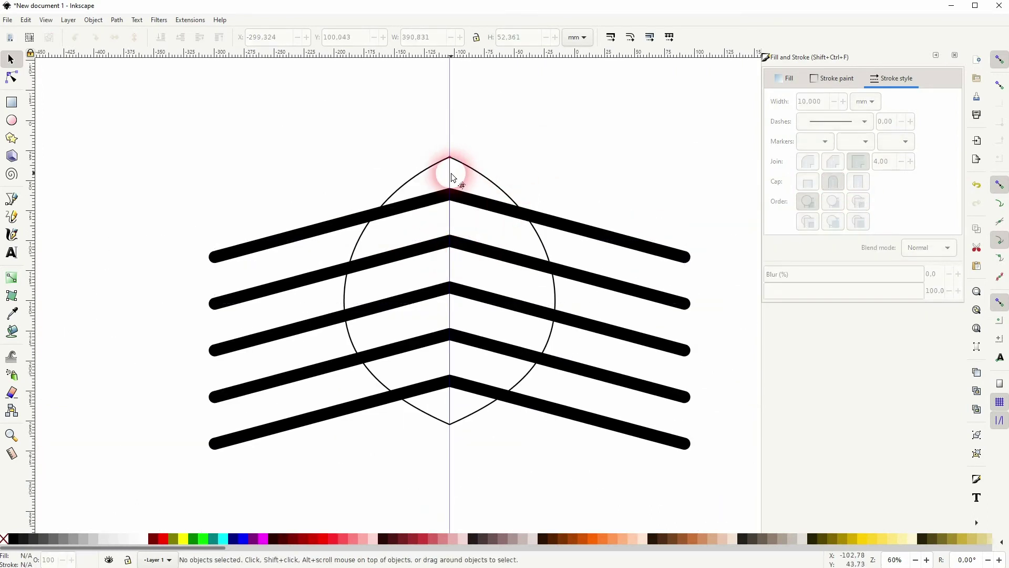
Give the midrib a 10 mm round-capped stroke, then select the whole leaf drawing.
click(451, 173)
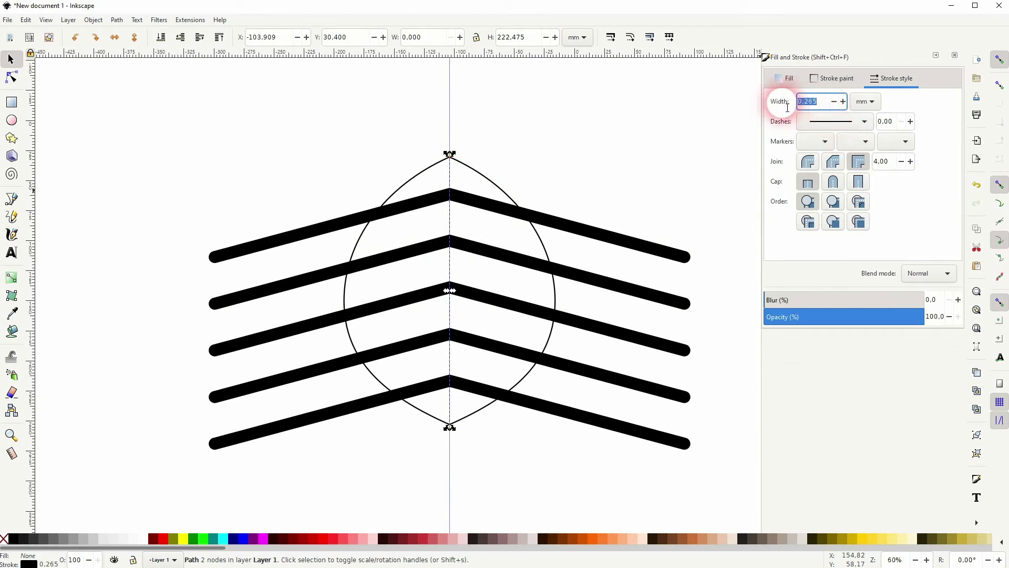
text(10)
key(Return)
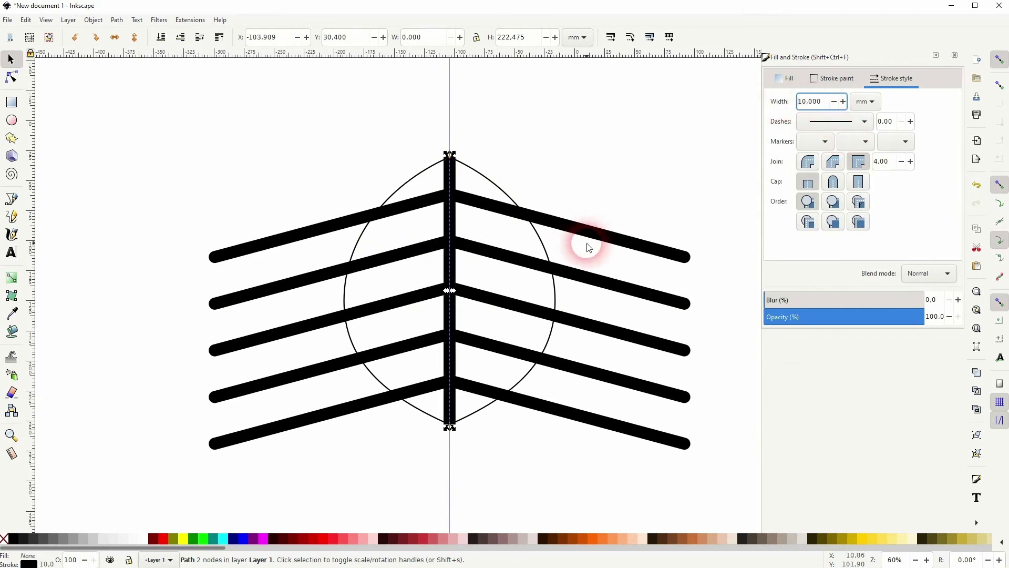
click(840, 182)
click(575, 173)
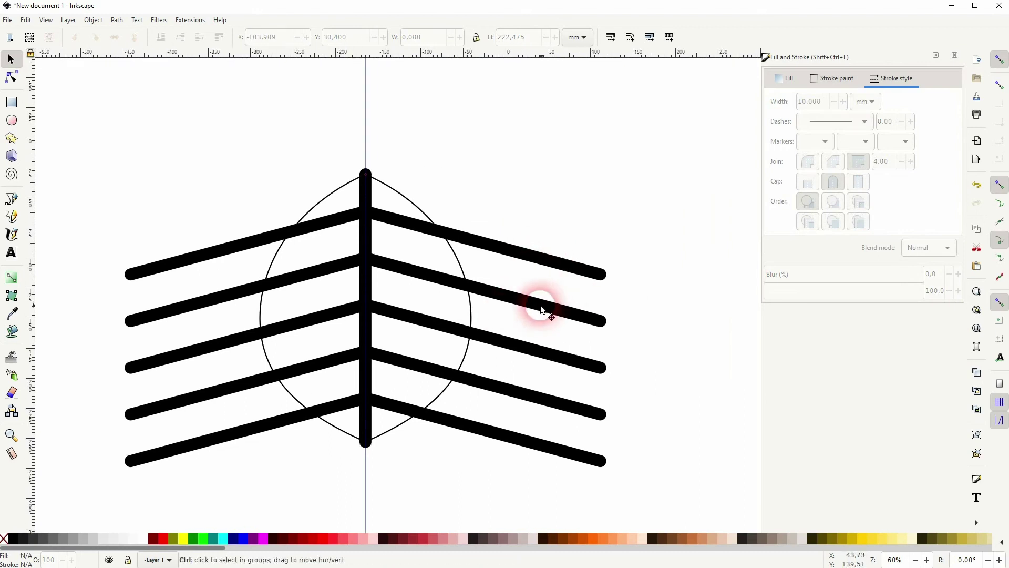
scroll(541, 303, down, 1)
drag(193, 444, 656, 193)
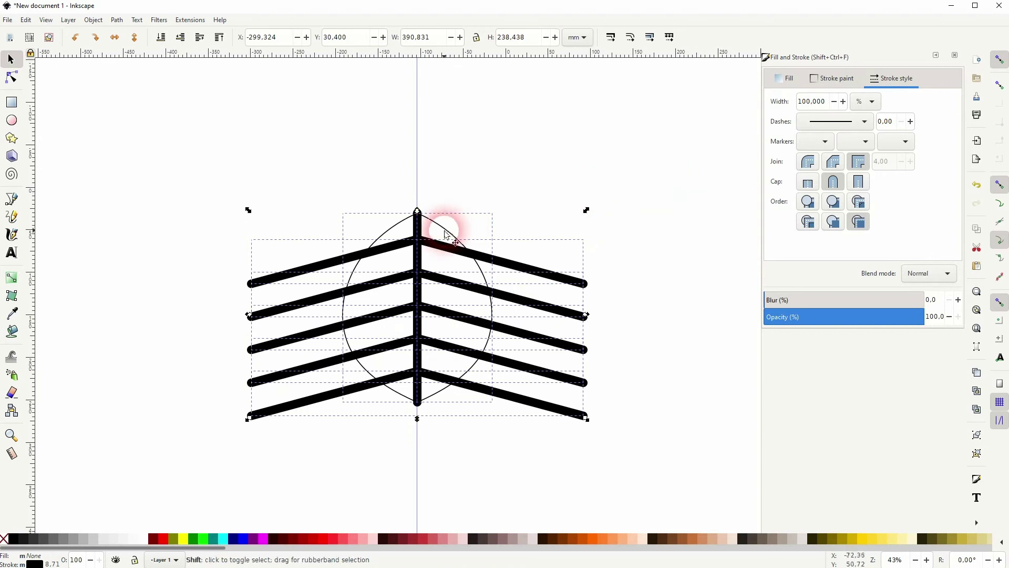
Combine the six vein paths into one, undoing an accidental move.
click(116, 19)
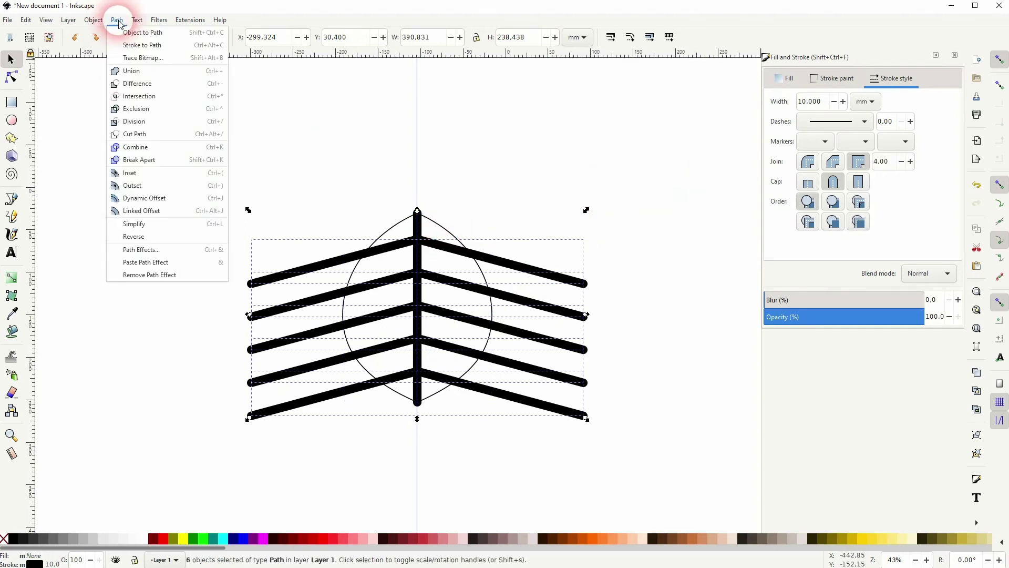
click(136, 147)
drag(461, 256, 597, 242)
key(ctrl+z)
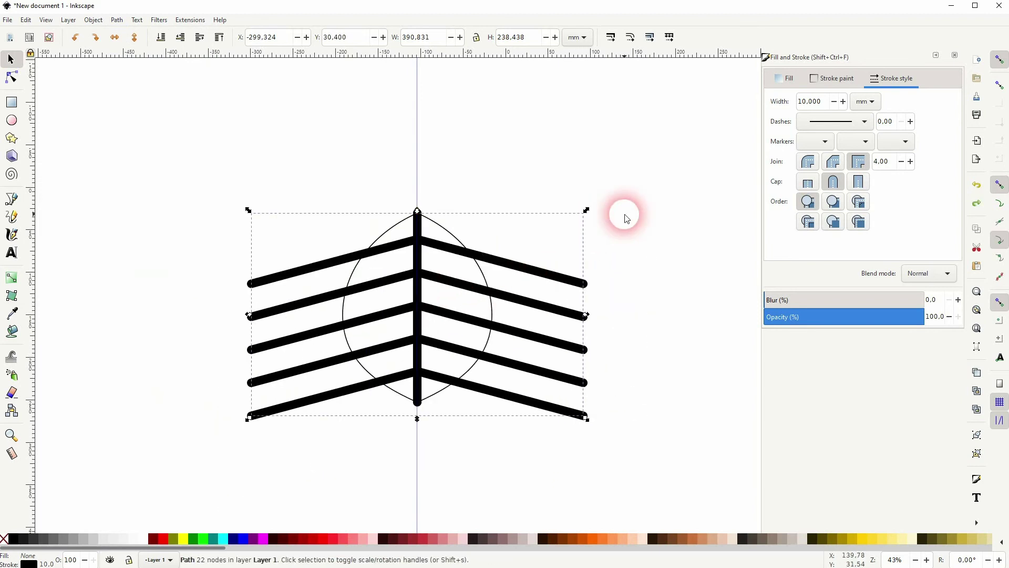
key(Escape)
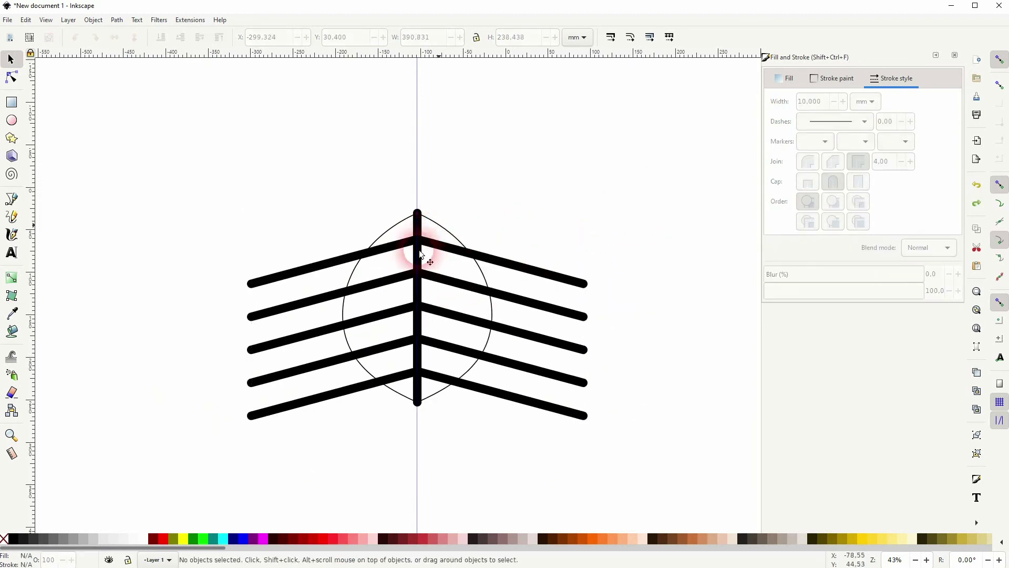
Fill the circle outline with maroon and close the Fill and Stroke settings.
click(421, 256)
click(155, 542)
click(280, 500)
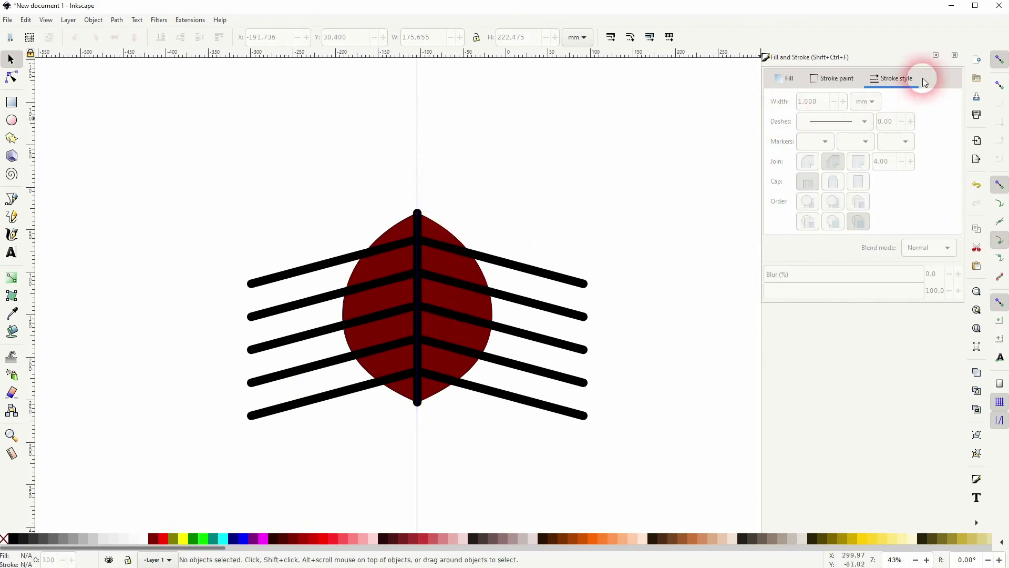
click(955, 55)
Combine the circle and veins into one path and convert its strokes with Stroke to Path.
mouse_move(154, 466)
mouse_down()
mouse_move(349, 386)
mouse_move(762, 160)
mouse_up()
click(117, 21)
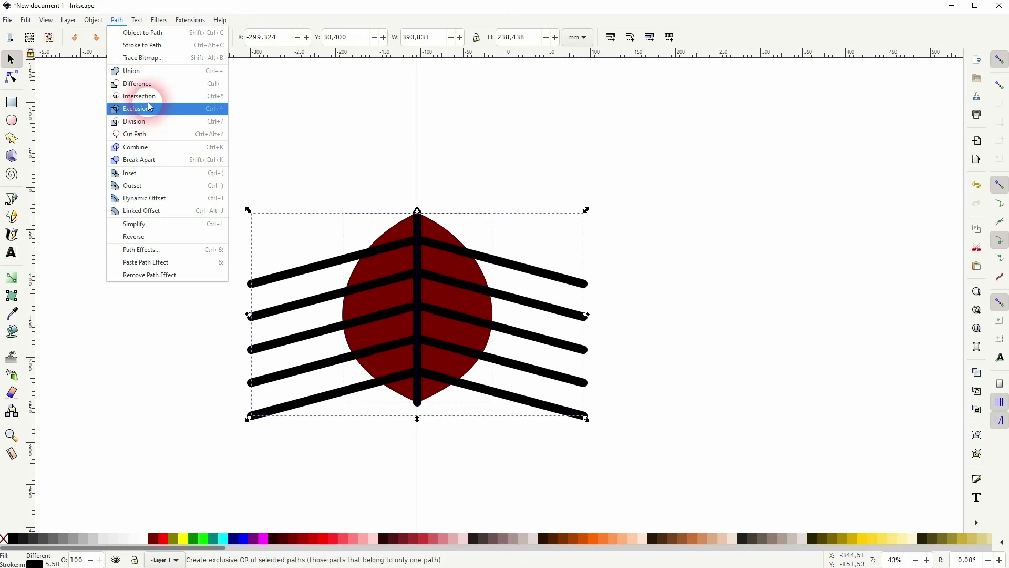
click(141, 148)
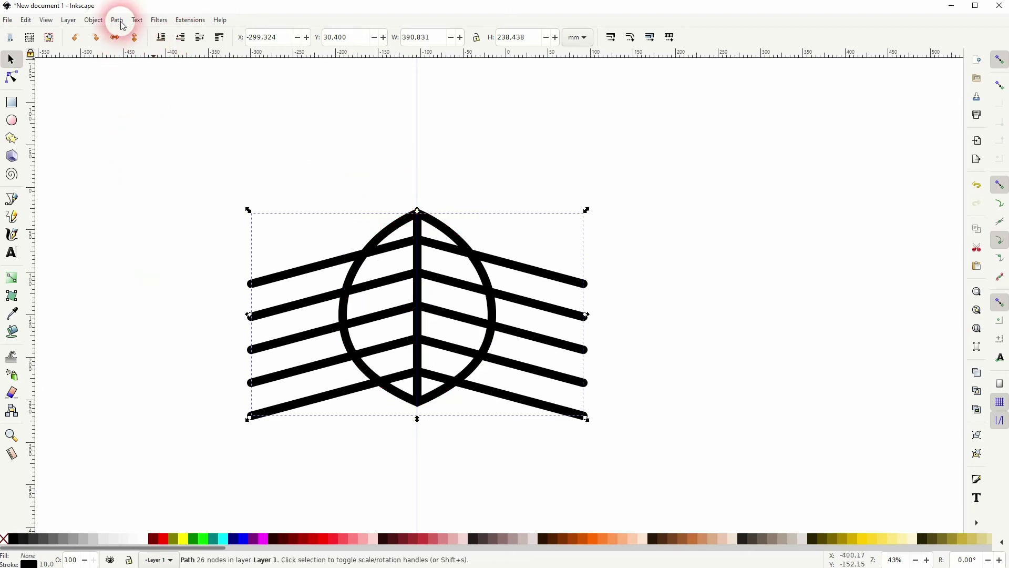
click(120, 22)
click(155, 45)
Select the whole outlined drawing and break it apart into separate pieces with Path > Break Apart.
click(198, 172)
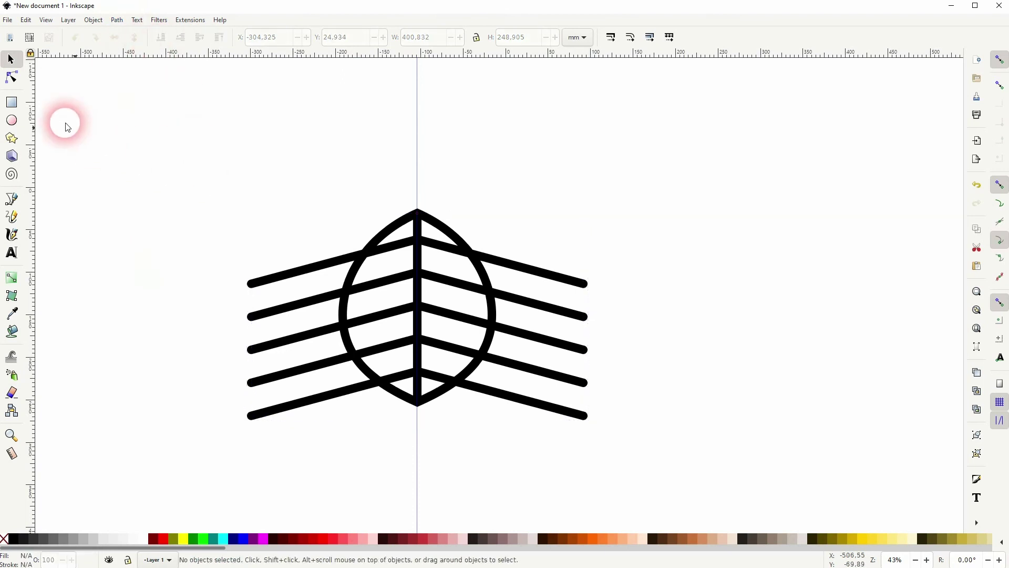
mouse_move(148, 455)
mouse_down()
mouse_move(721, 205)
mouse_move(765, 172)
mouse_up()
click(117, 20)
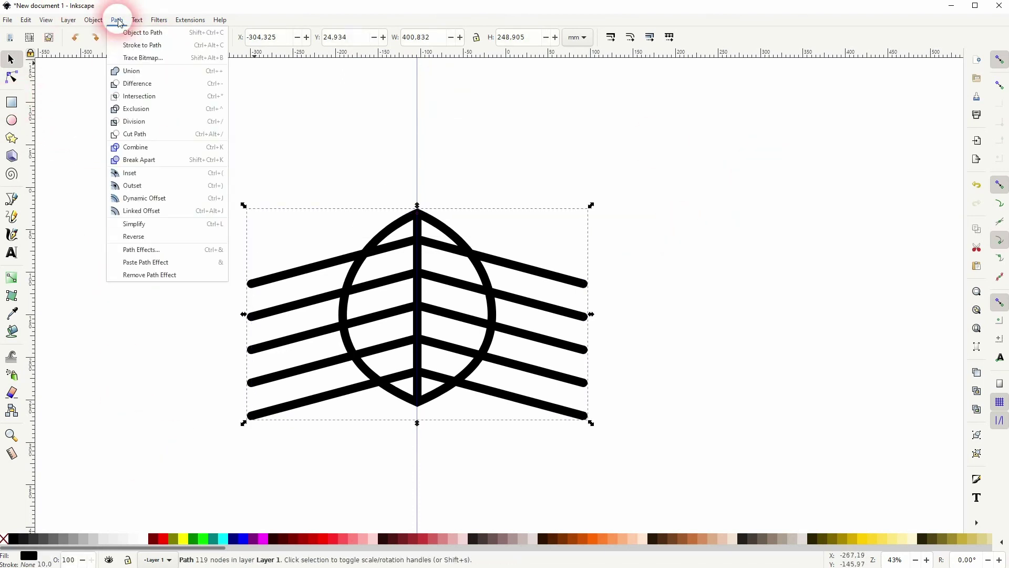
click(152, 160)
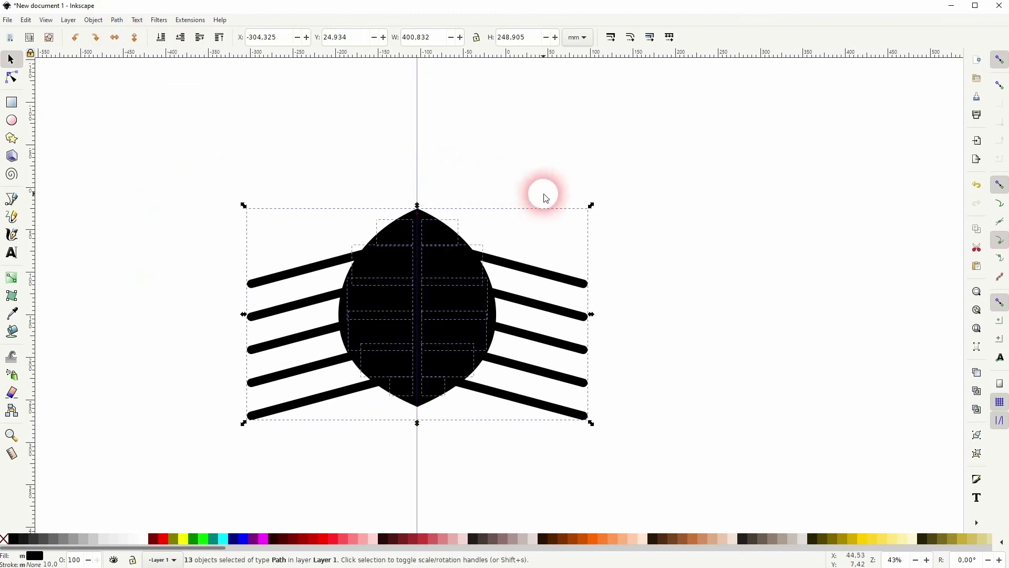
Drag the stroke outline off the leaf, delete it, and select the bottom-right triangle.
click(500, 213)
drag(455, 235, 793, 158)
key(Delete)
click(707, 251)
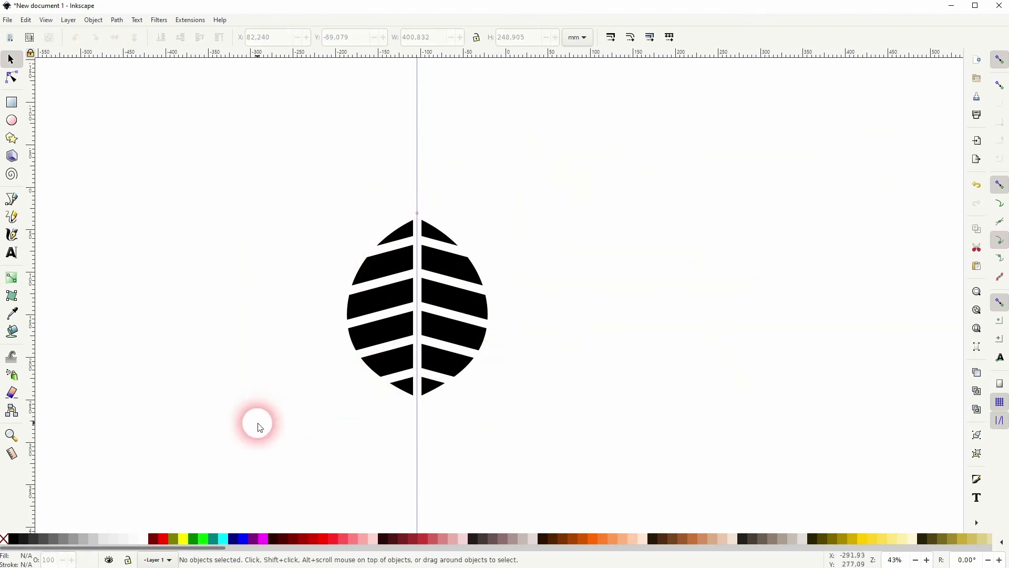
click(433, 392)
Fill the bottom triangles with pale cyan and the next row with a medium cyan.
shift+click(405, 387)
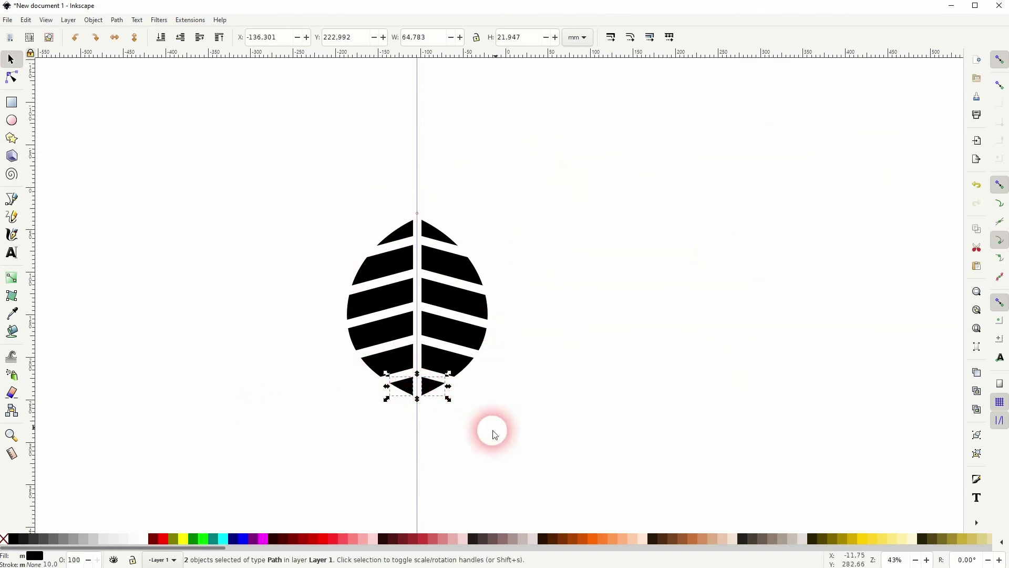
drag(205, 552, 660, 549)
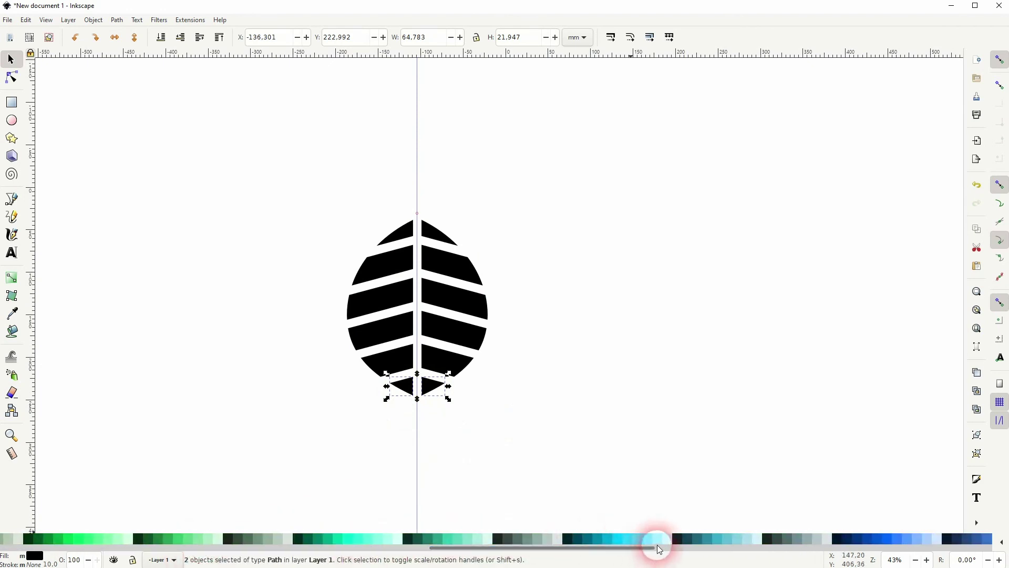
click(664, 538)
click(450, 368)
shift+click(404, 368)
click(451, 336)
shift+click(399, 331)
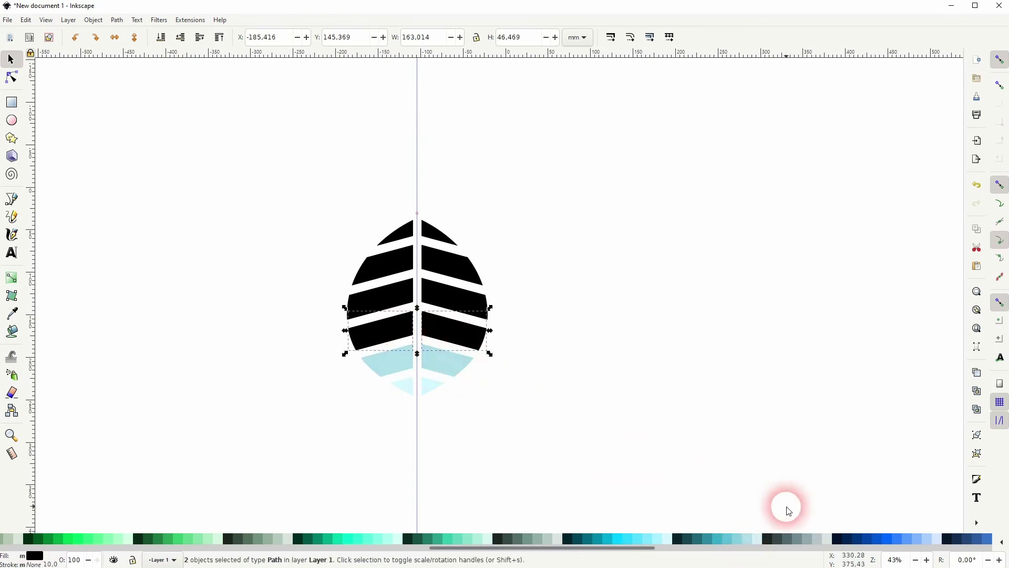
click(736, 538)
Fill row three with a deeper cyan and row two with #37ABC8.
click(442, 302)
shift+click(397, 294)
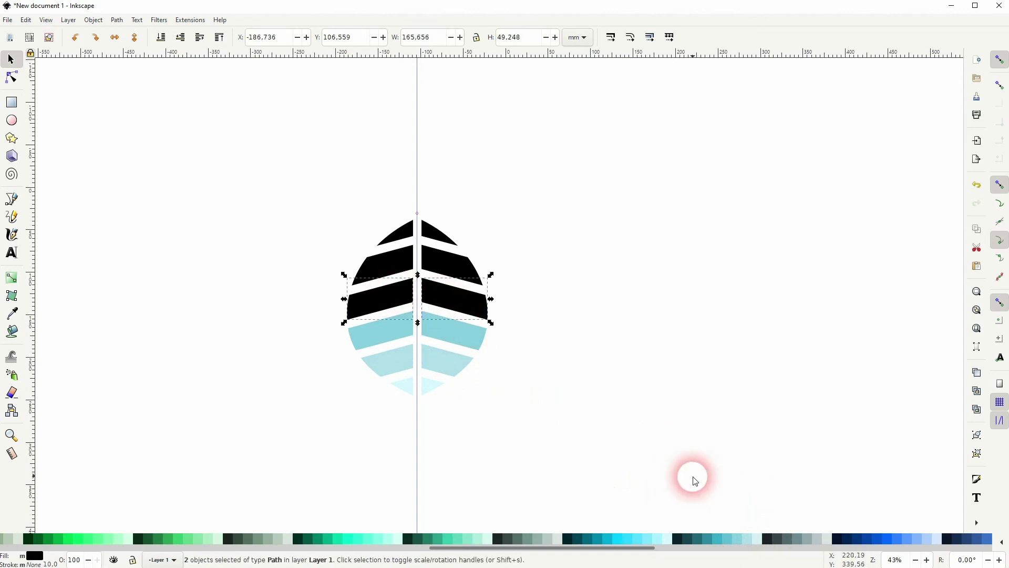
click(732, 540)
click(451, 265)
shift+click(389, 265)
click(731, 541)
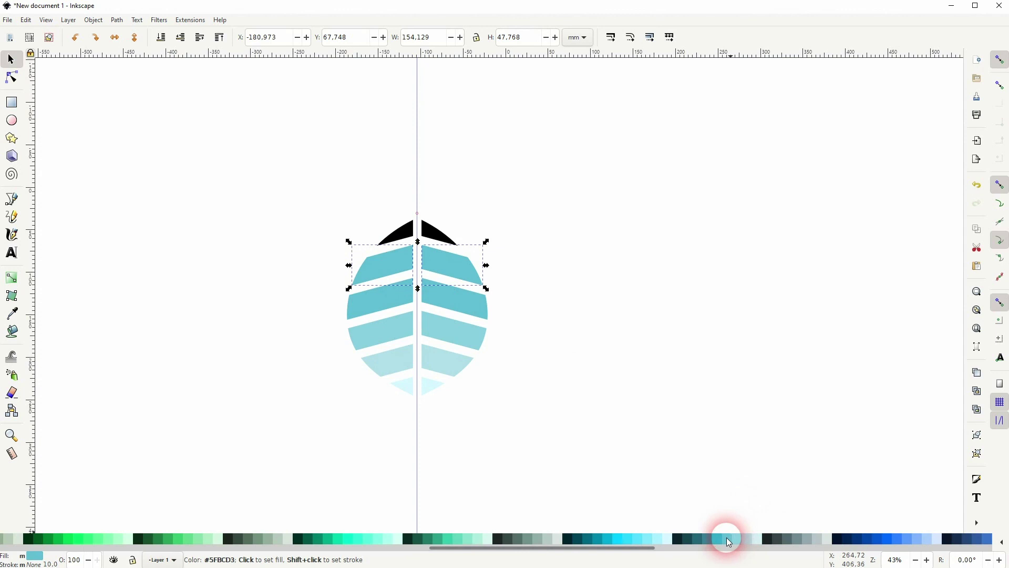
click(721, 542)
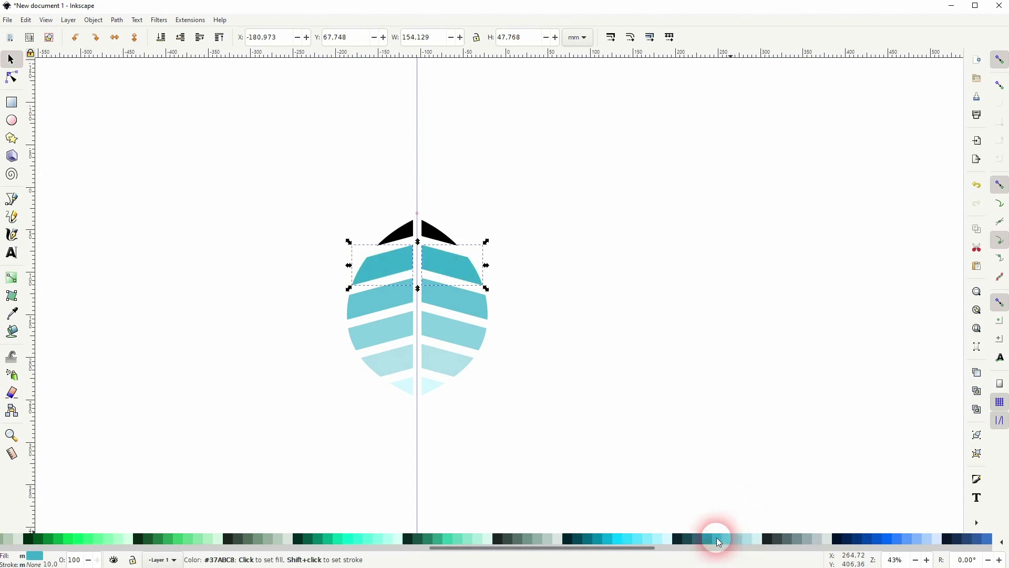
Fill the top pair of stripes with dark teal.
click(429, 238)
shift+click(397, 231)
click(705, 540)
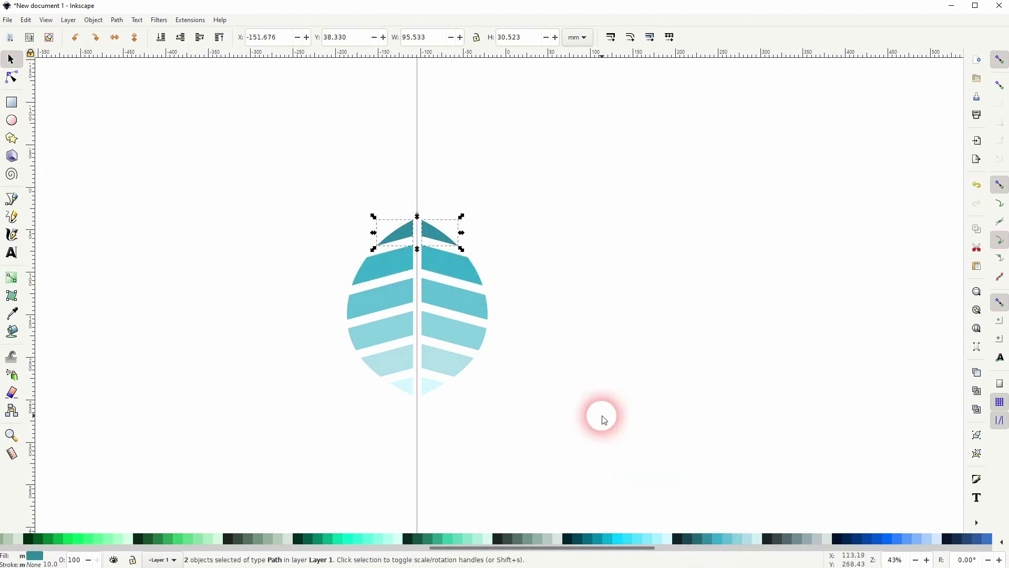
Select all twelve leaf segments and group them with Ctrl+G.
click(599, 418)
drag(306, 453, 549, 174)
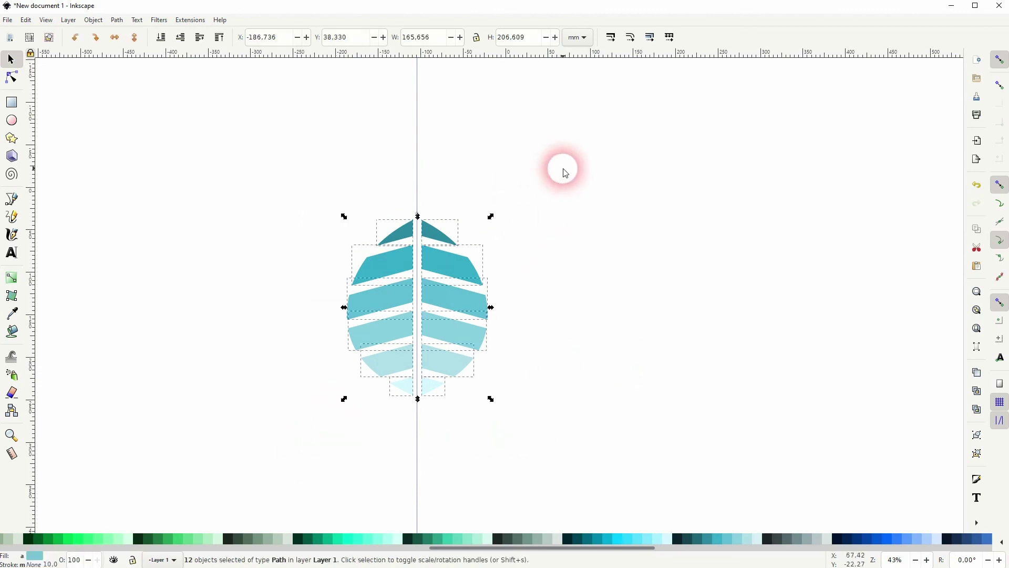
key(ctrl+g)
Shift the grouped leaf about 152 mm right, then use Edit > Delete All Guides.
drag(441, 261, 605, 259)
click(793, 268)
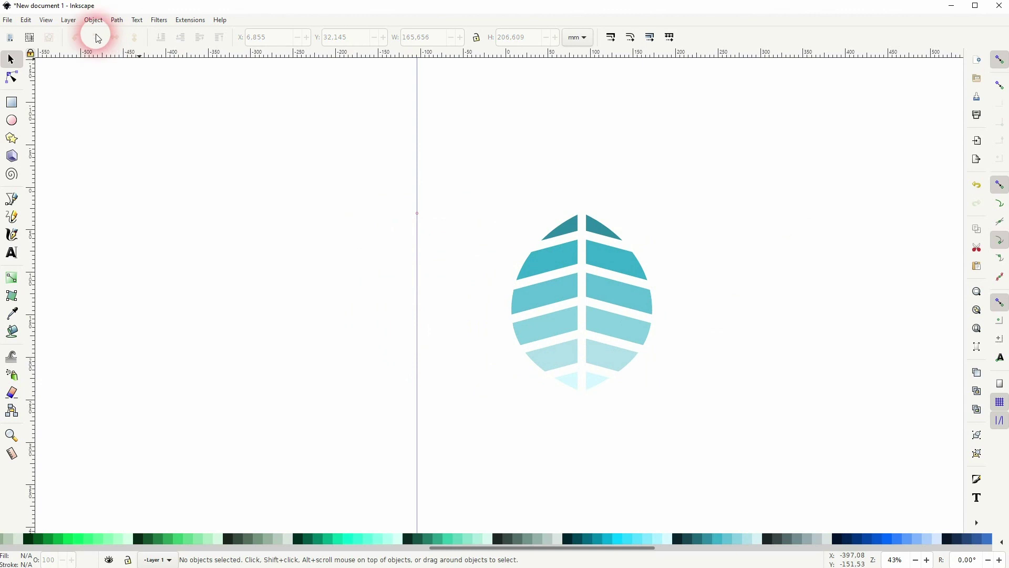
click(26, 20)
click(55, 314)
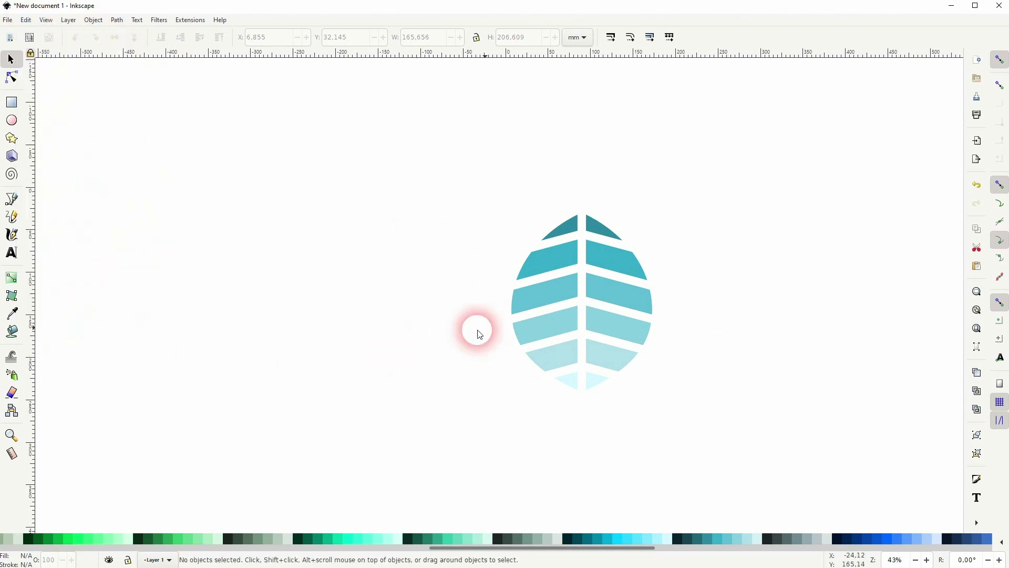